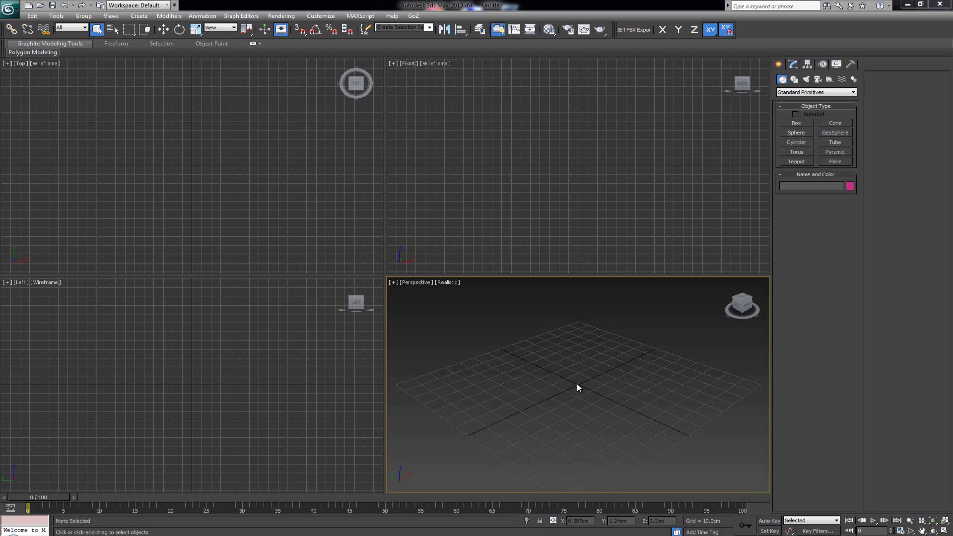
- Open the Material Editor and compare the parameter sections of the first two sample materials, expanding Basic parameters for Material #1
left_click(481, 30)
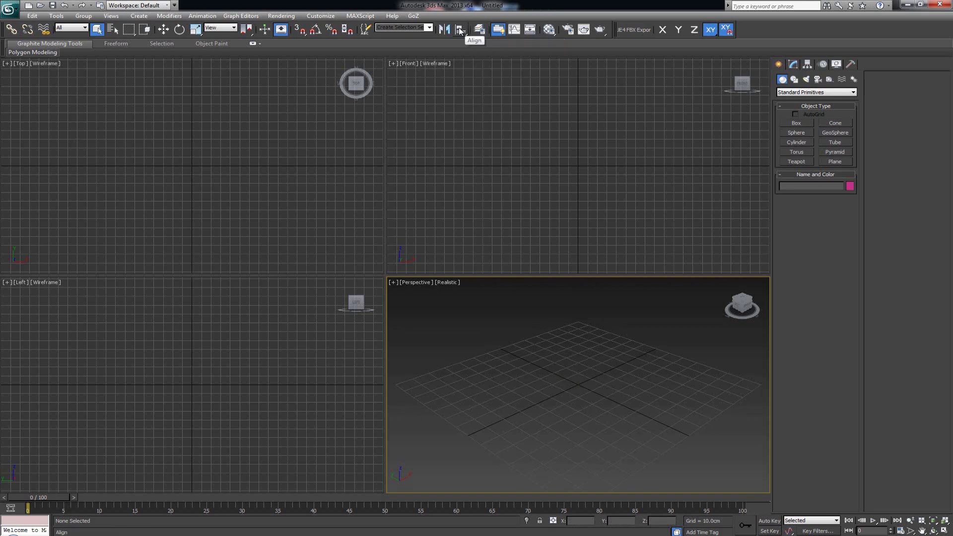
left_click(549, 30)
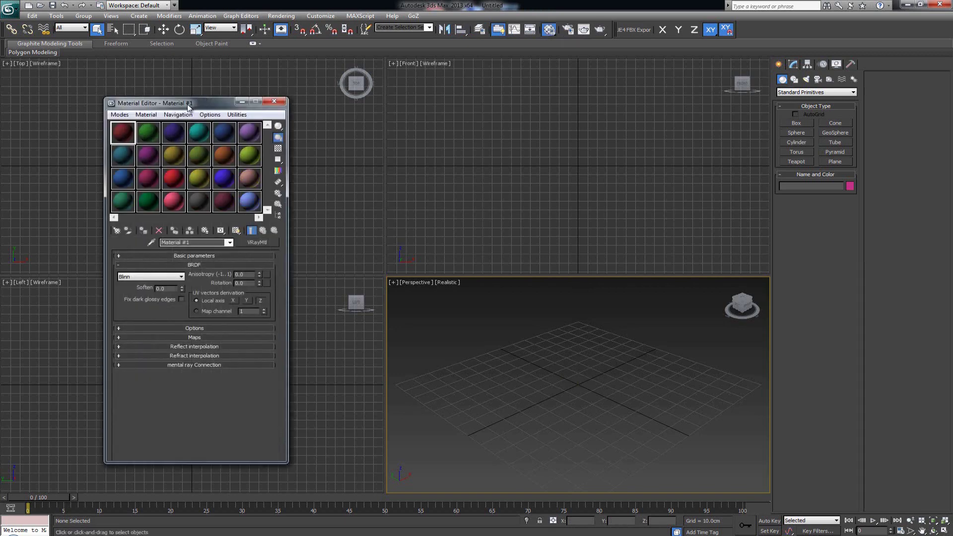
left_click(222, 264)
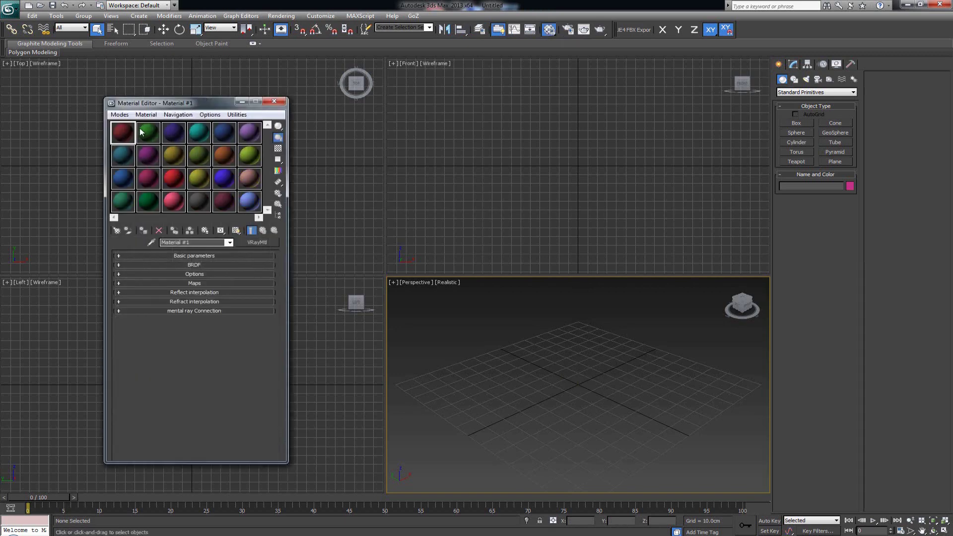
left_click(141, 132)
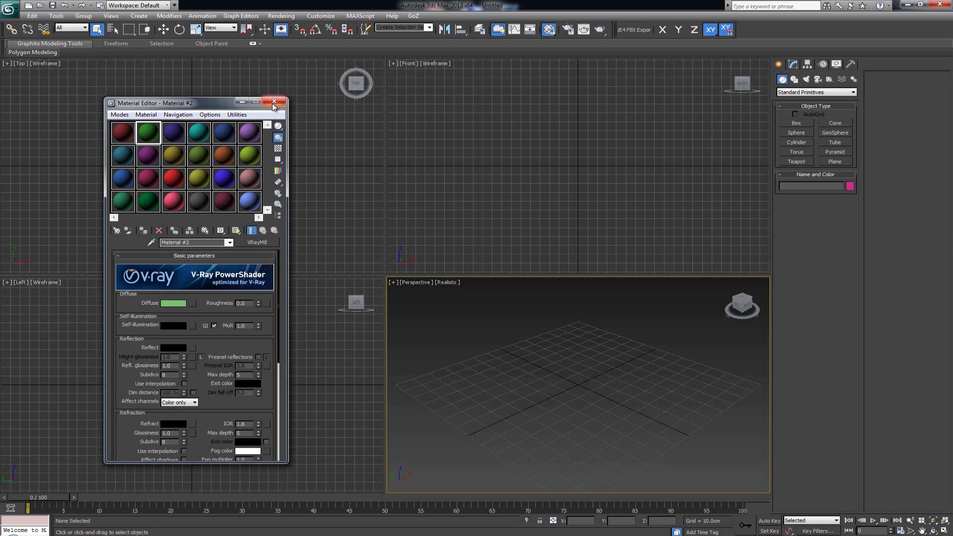
left_click(123, 136)
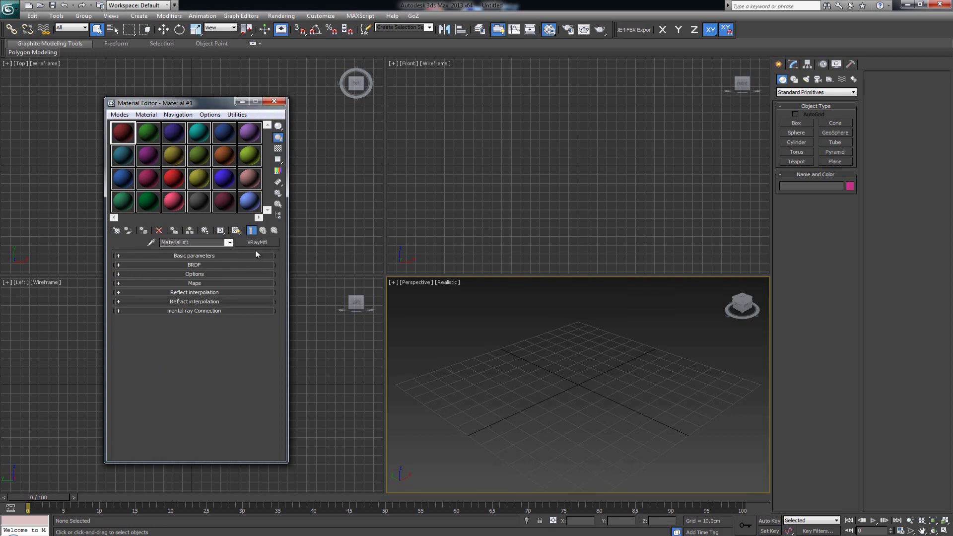
left_click(155, 139)
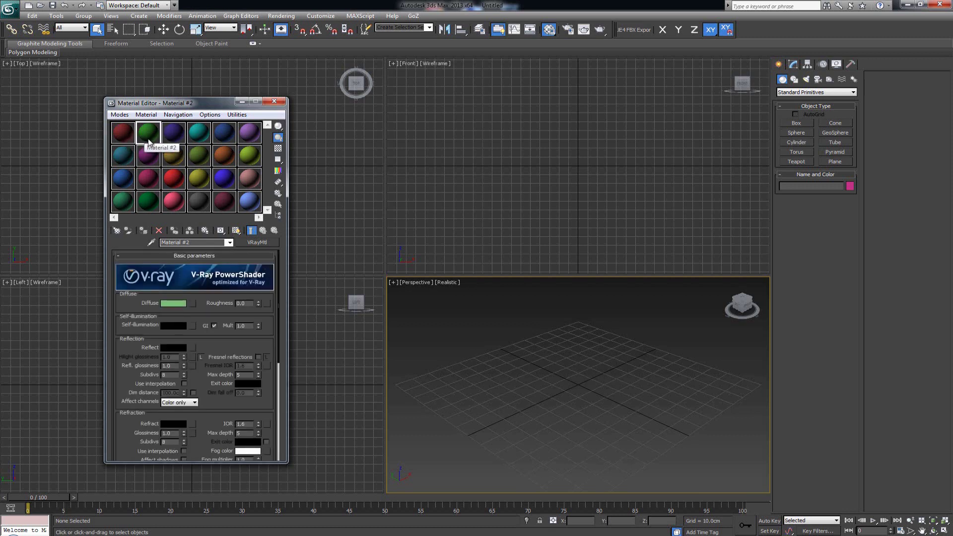
left_click(131, 138)
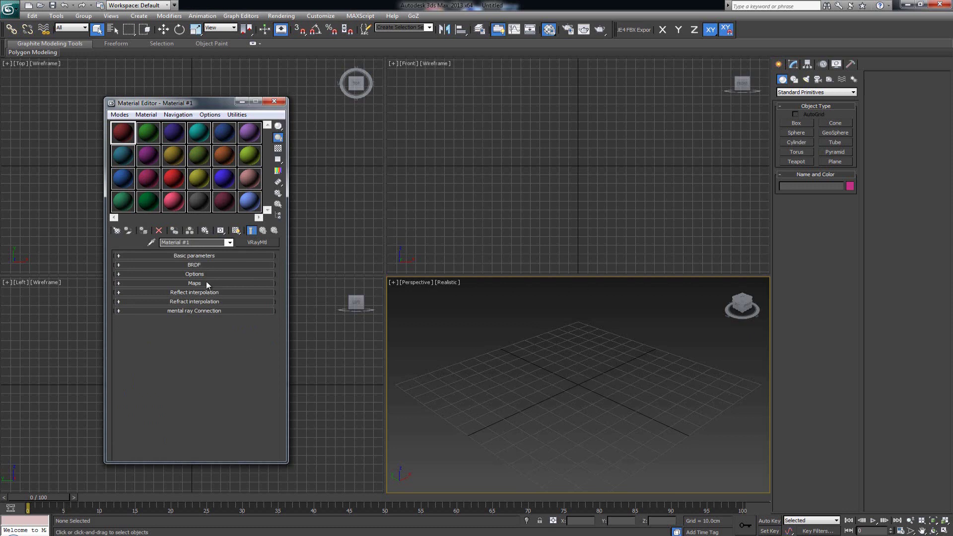
left_click(193, 256)
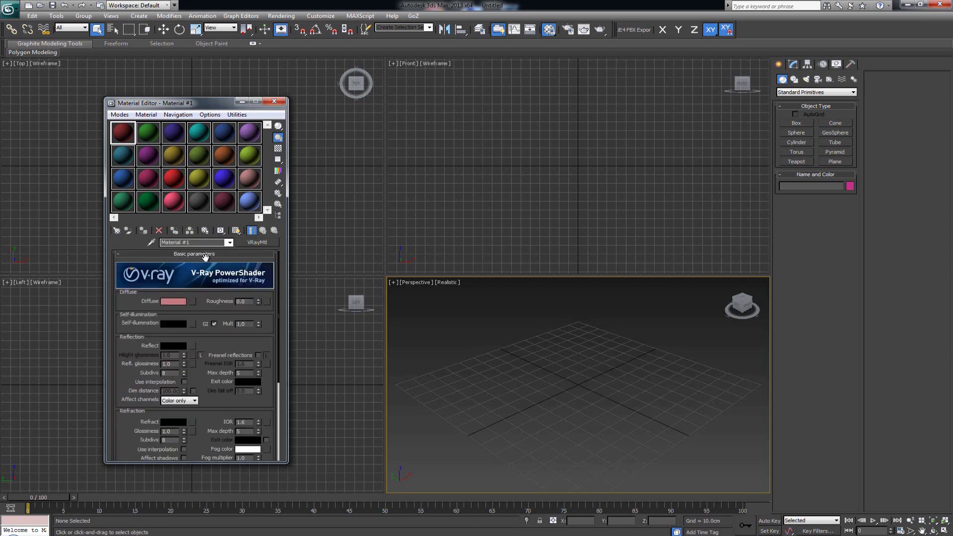
- Examine the Diffuse, Reflection and Refraction settings of Material #1, including the color selector for Reflect
mouse_move(204, 313)
left_mouse_down()
mouse_move(206, 239)
mouse_move(210, 321)
left_mouse_up()
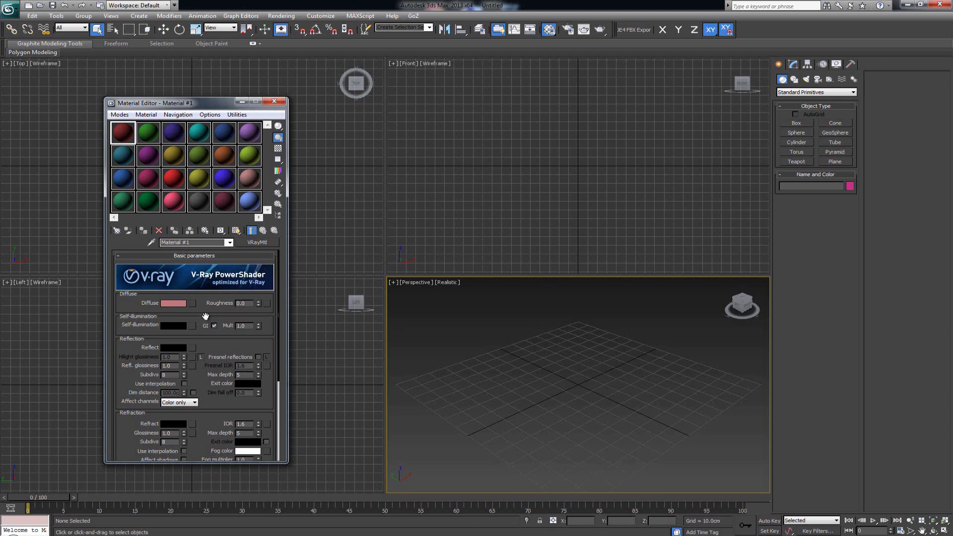
mouse_move(208, 318)
left_mouse_down()
mouse_move(209, 300)
mouse_move(209, 317)
left_mouse_up()
left_click_drag(204, 317, 204, 309)
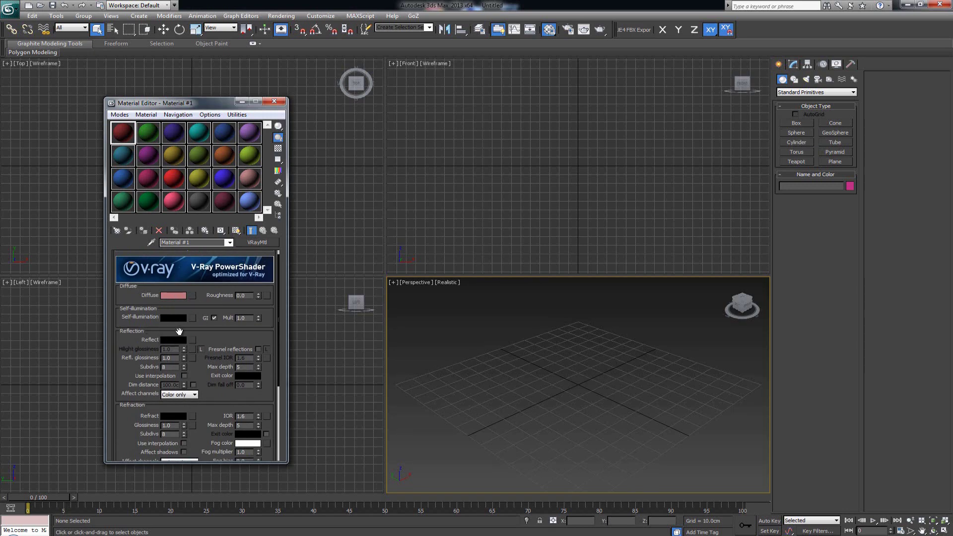
left_click_drag(181, 332, 182, 304)
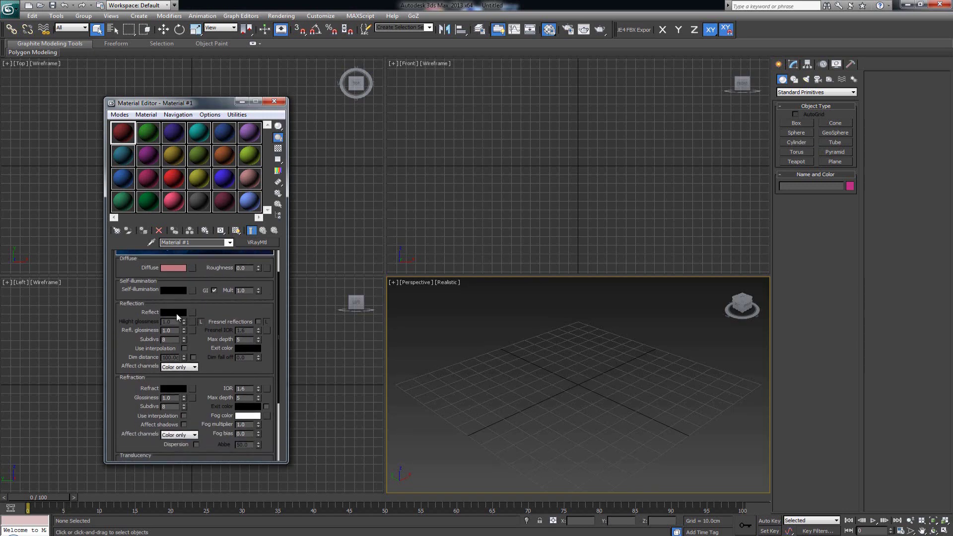
left_click(176, 313)
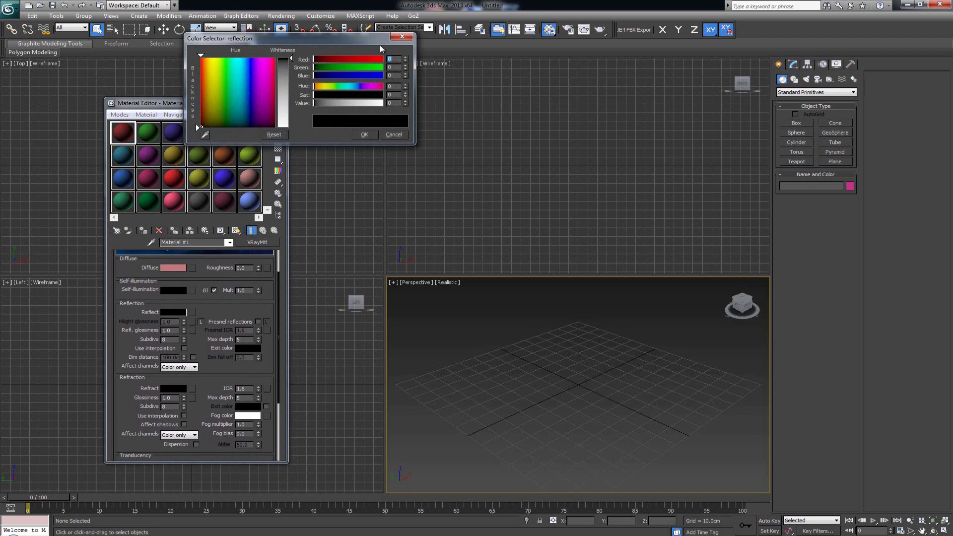
left_click(402, 36)
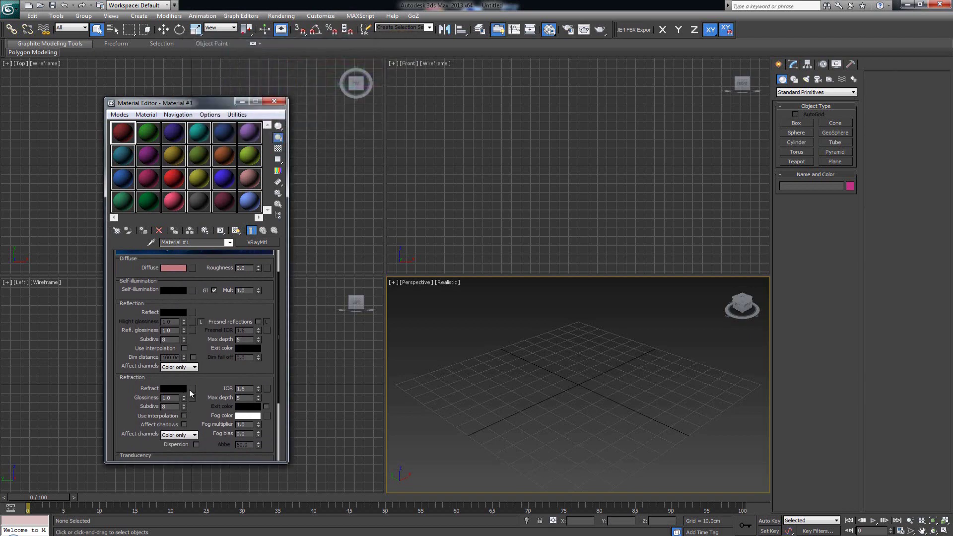
mouse_move(207, 388)
left_mouse_down()
mouse_move(209, 365)
mouse_move(202, 402)
left_mouse_up()
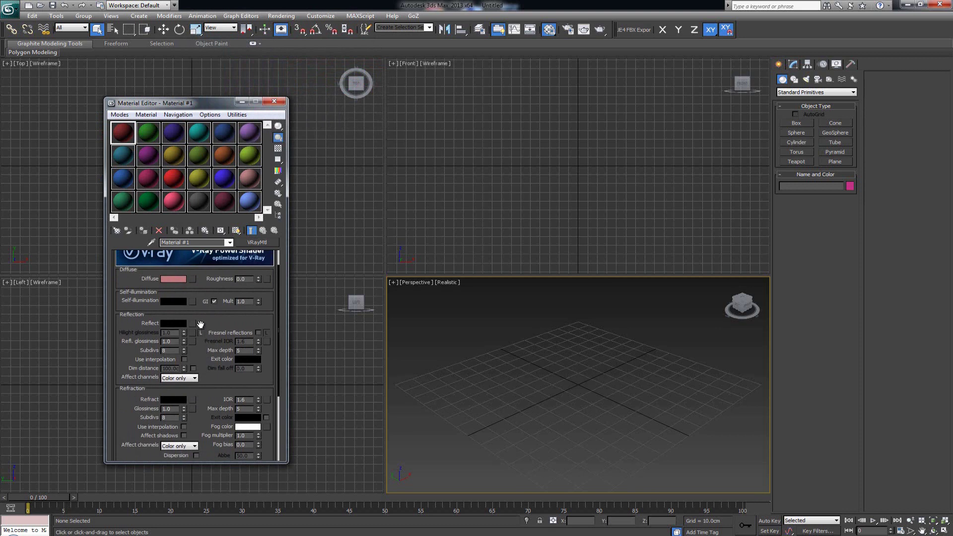
left_click_drag(200, 324, 199, 356)
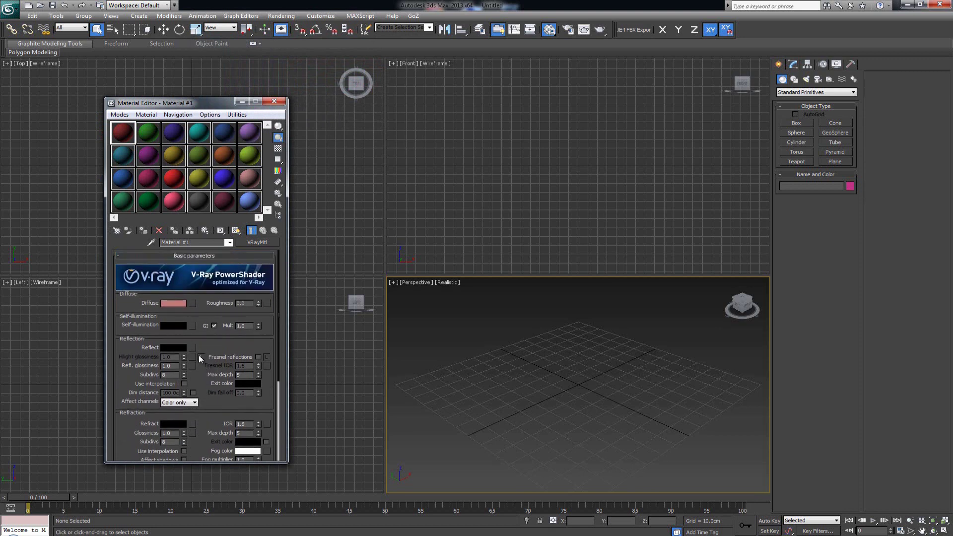
- Replace Material #1 with a fresh VRayMtl material and close the Material Editor
left_click(224, 257)
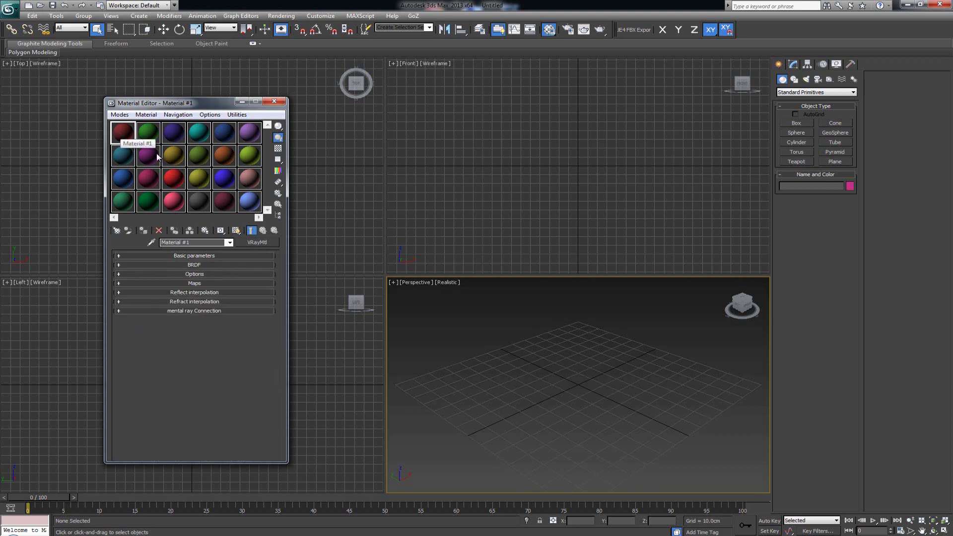
left_click(260, 242)
left_click(386, 332)
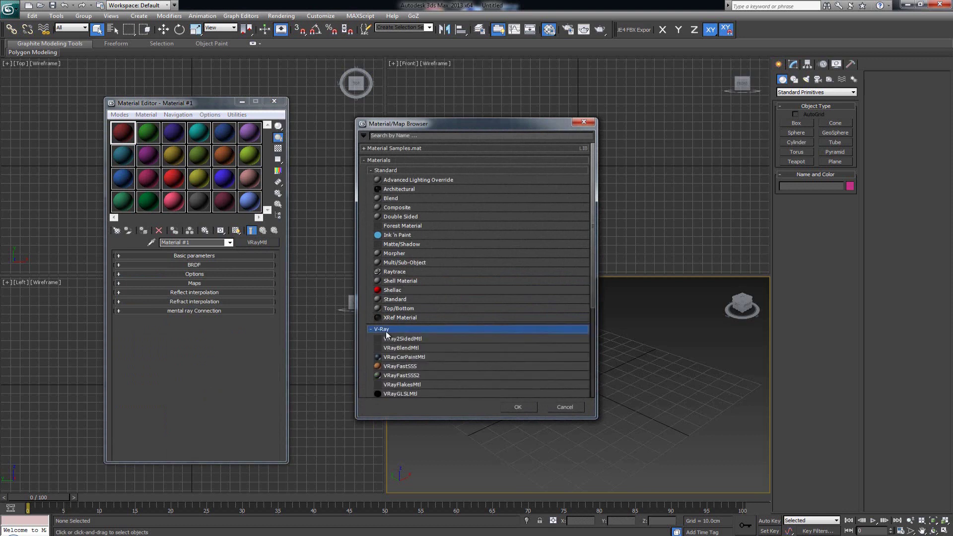
scroll(407, 325, "down", 3)
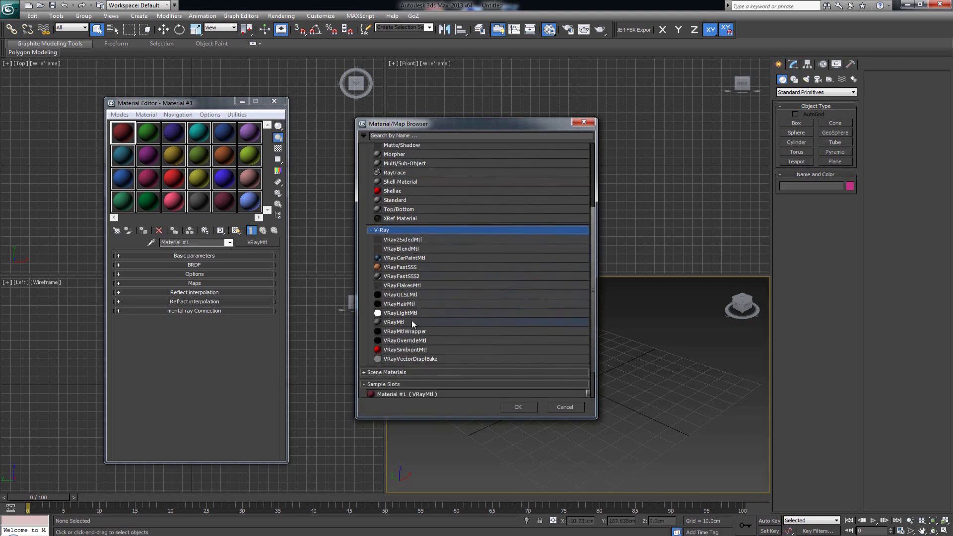
left_click(410, 320)
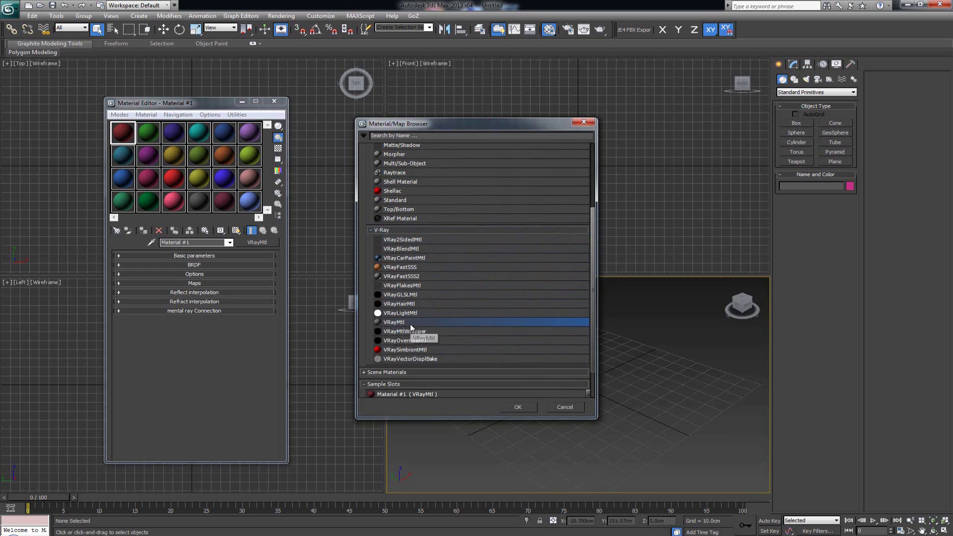
double_click(397, 323)
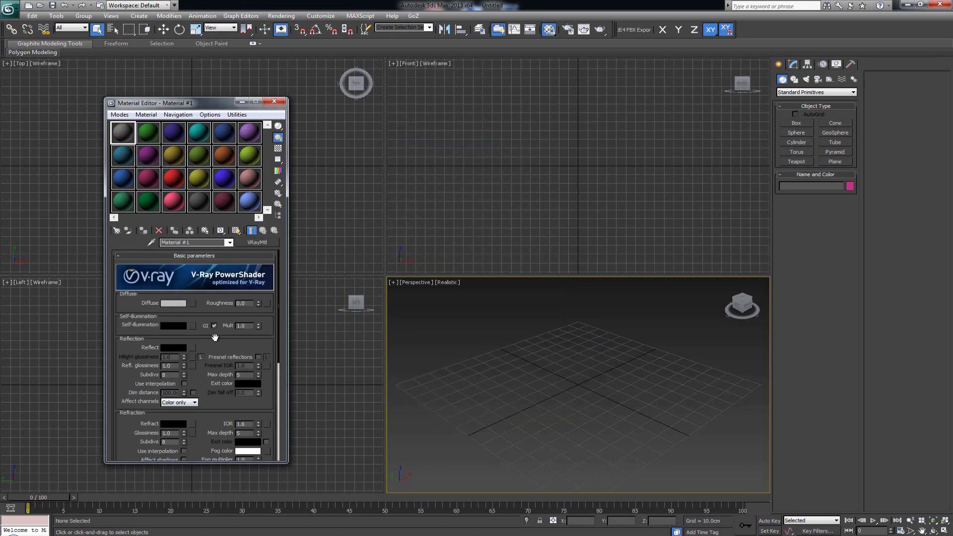
left_click(274, 102)
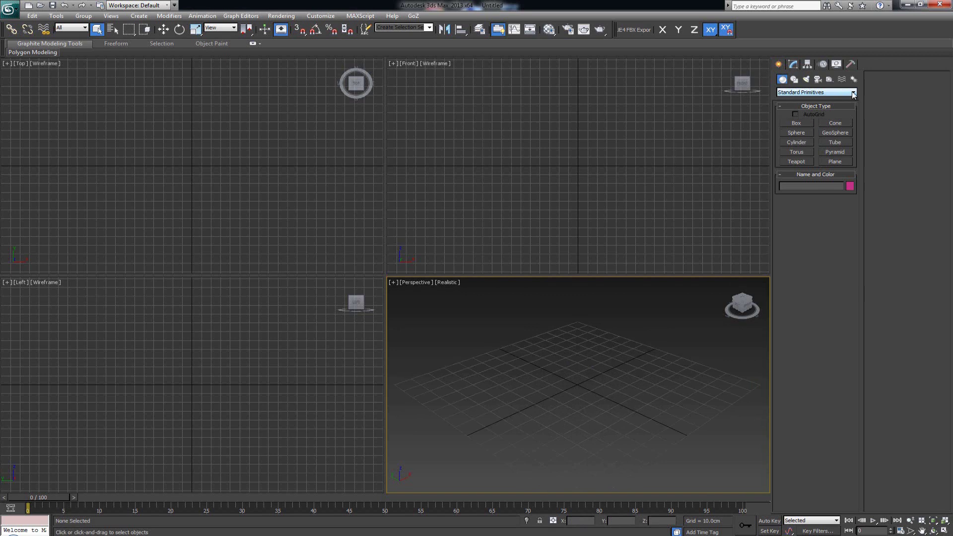
- Set the geometry creation category to VRay and check the modifier list before returning to the VRay objects
left_click(836, 93)
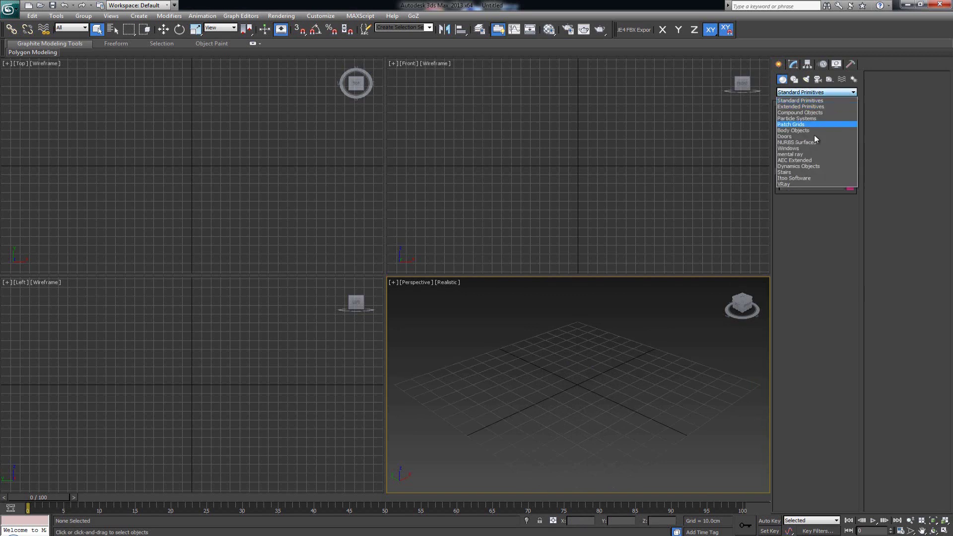
left_click(792, 184)
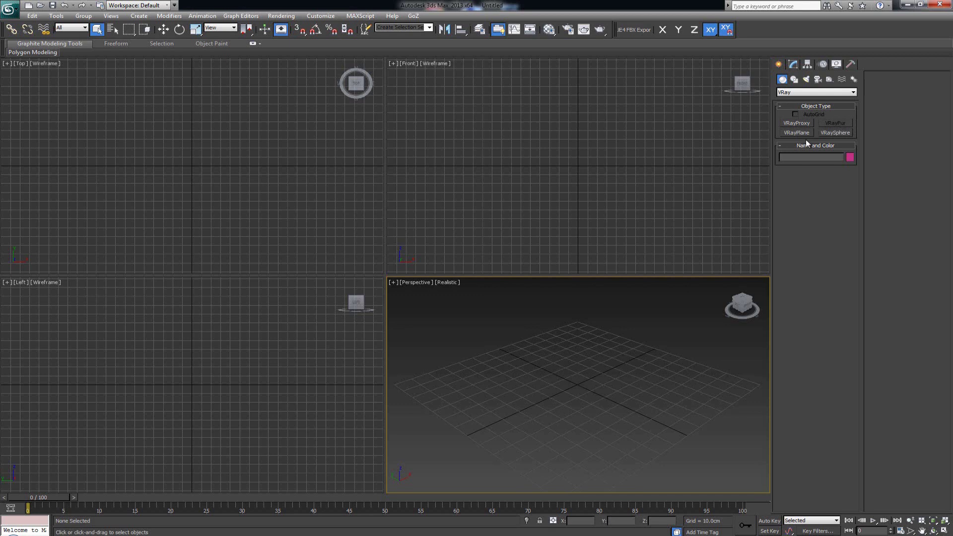
left_click(793, 65)
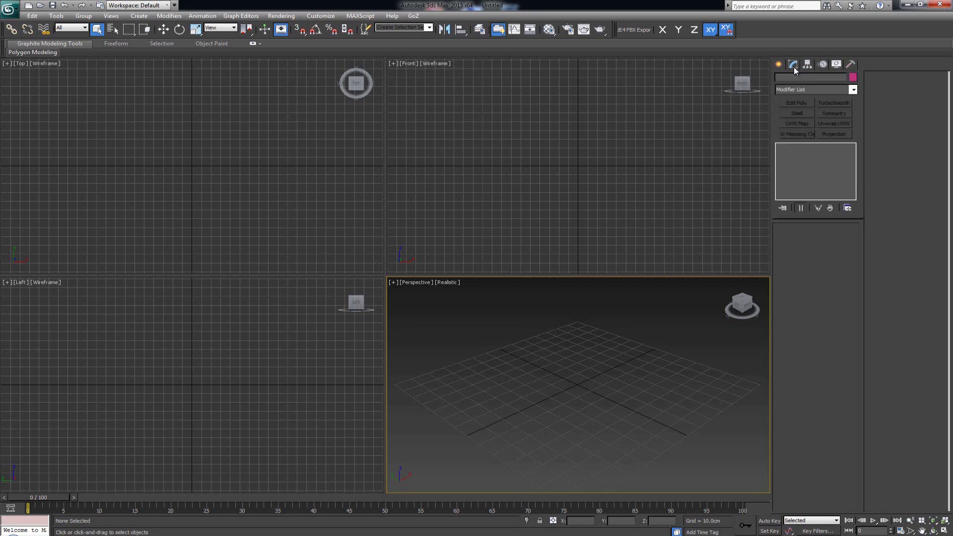
left_click(805, 89)
left_click(778, 64)
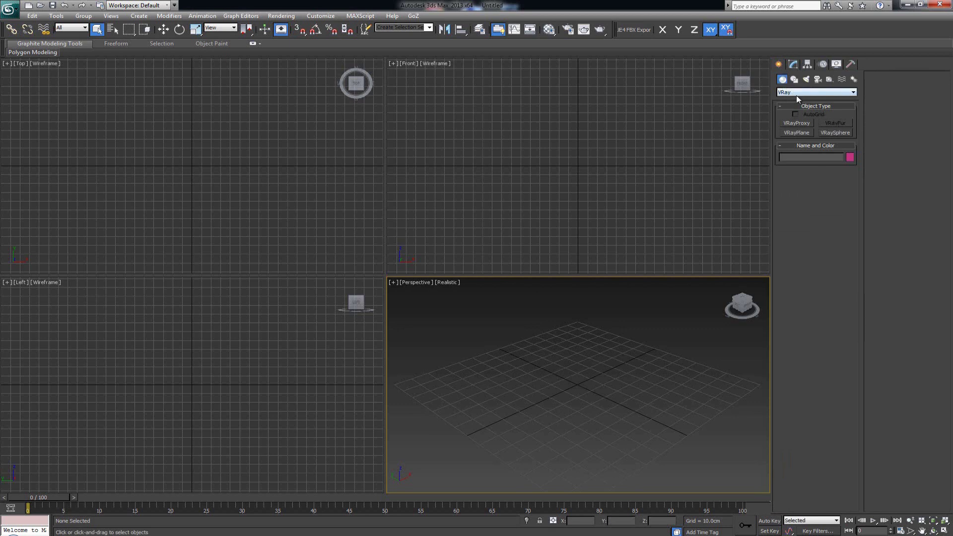
left_click(793, 65)
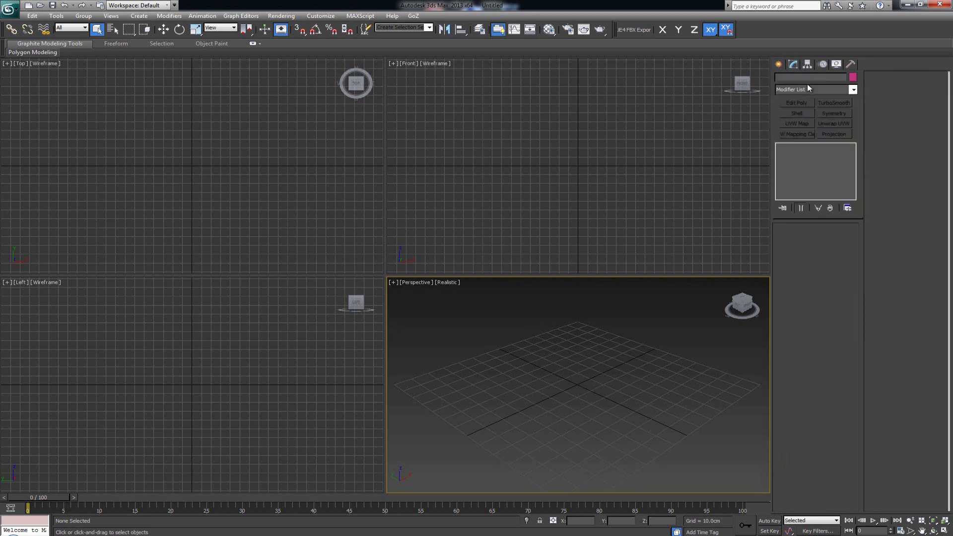
left_click(780, 65)
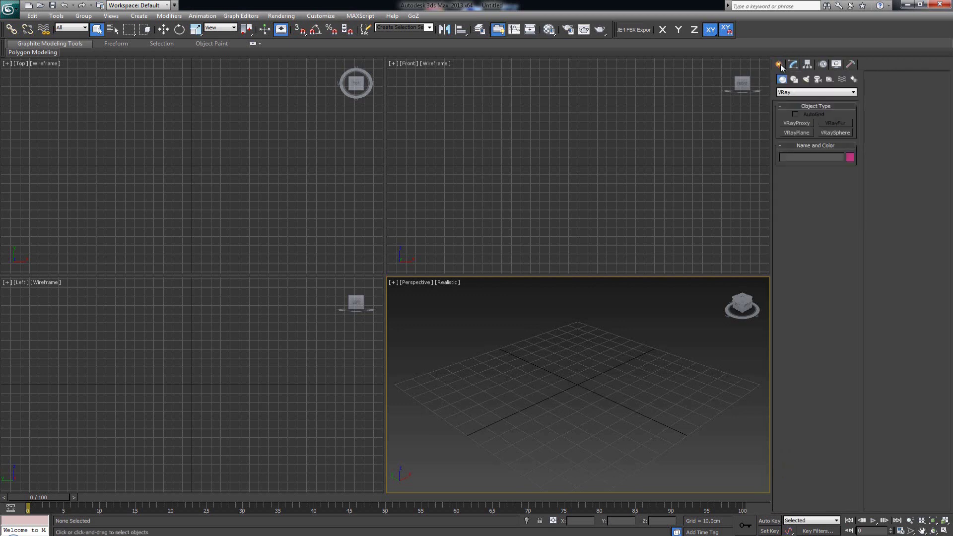
- Create a VRayPlane at the centre of the grid and maximize the perspective viewport
left_click(797, 133)
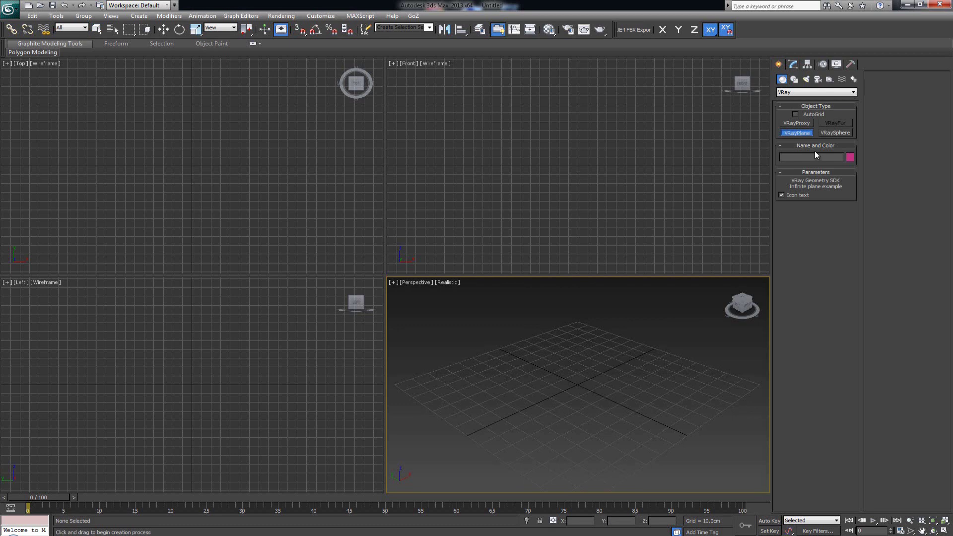
left_click(578, 385)
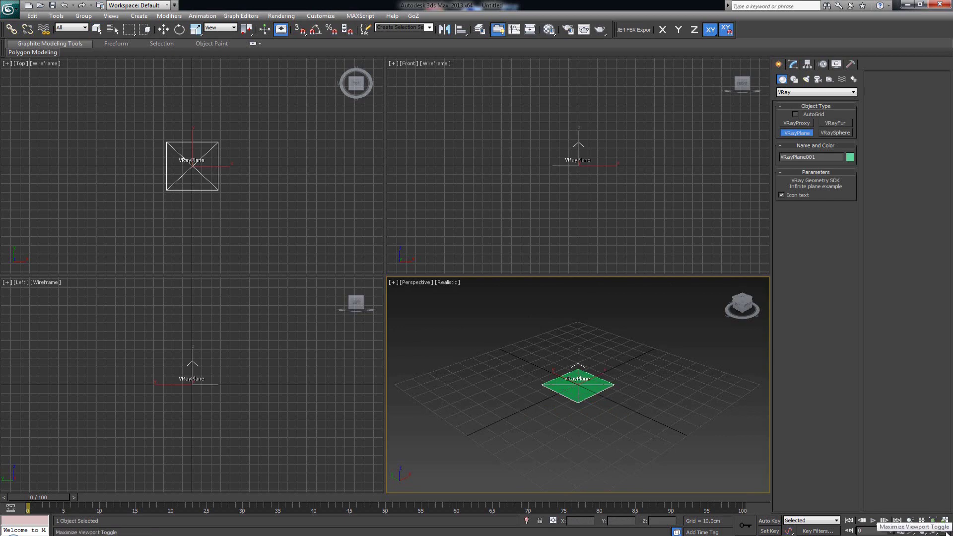
key("alt+w")
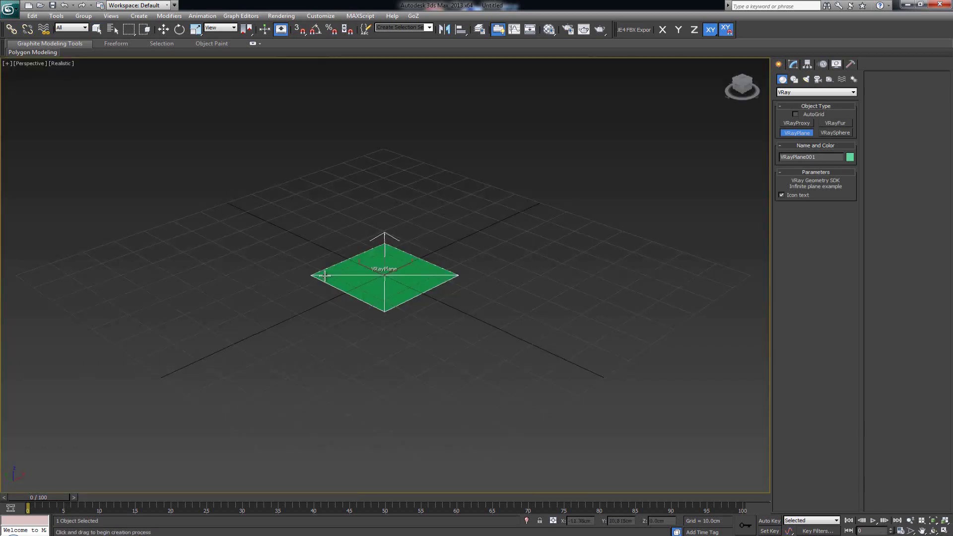
- Inspect the VRayPlane in the perspective view at different zoom levels and from a lower angle
scroll(325, 276, "up", 1)
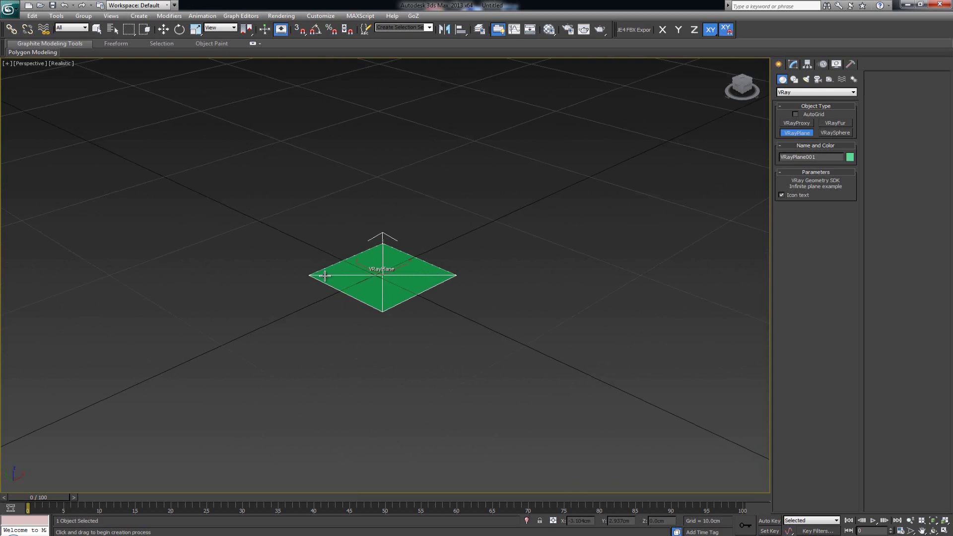
scroll(324, 276, "up", 1)
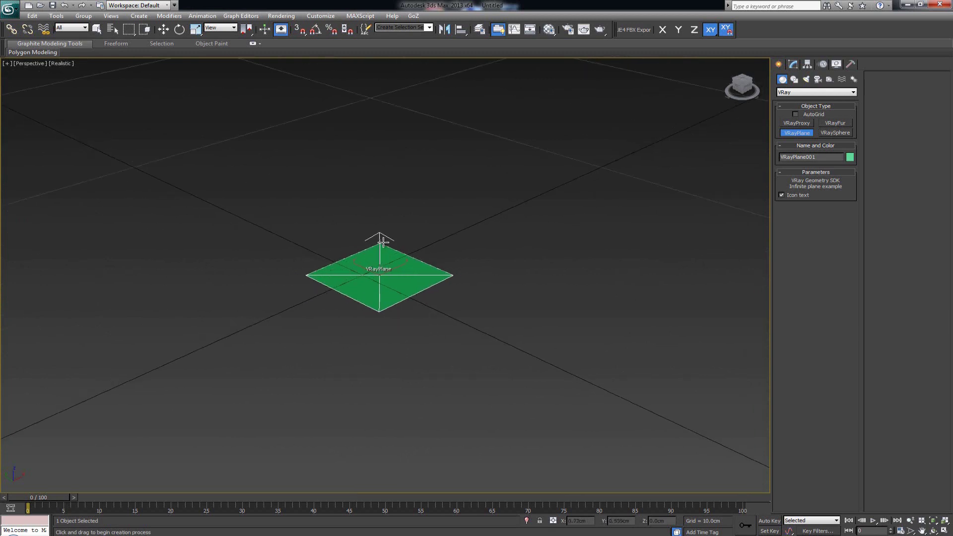
scroll(436, 272, "down", 1)
scroll(436, 272, "down", 3)
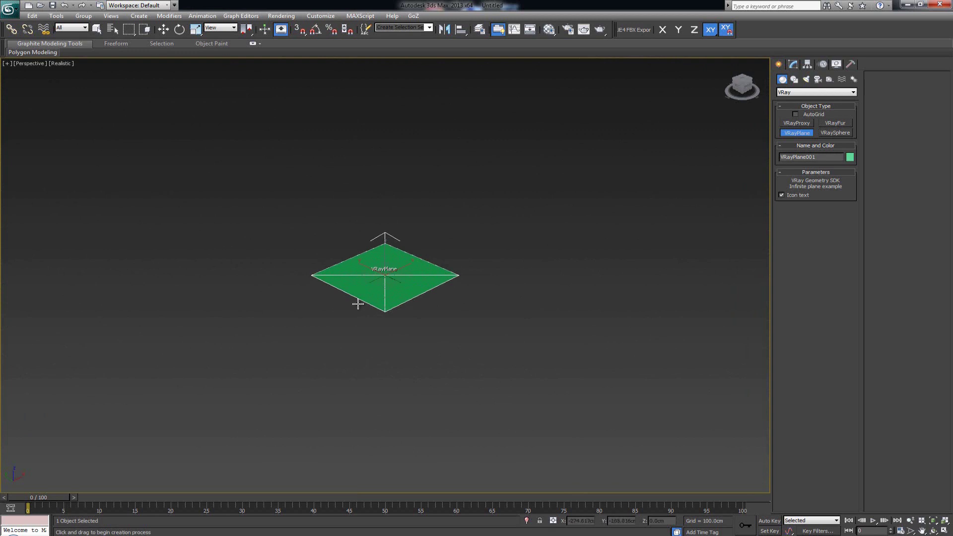
scroll(358, 299, "up", 3)
middle_click_drag(394, 284, 401, 313)
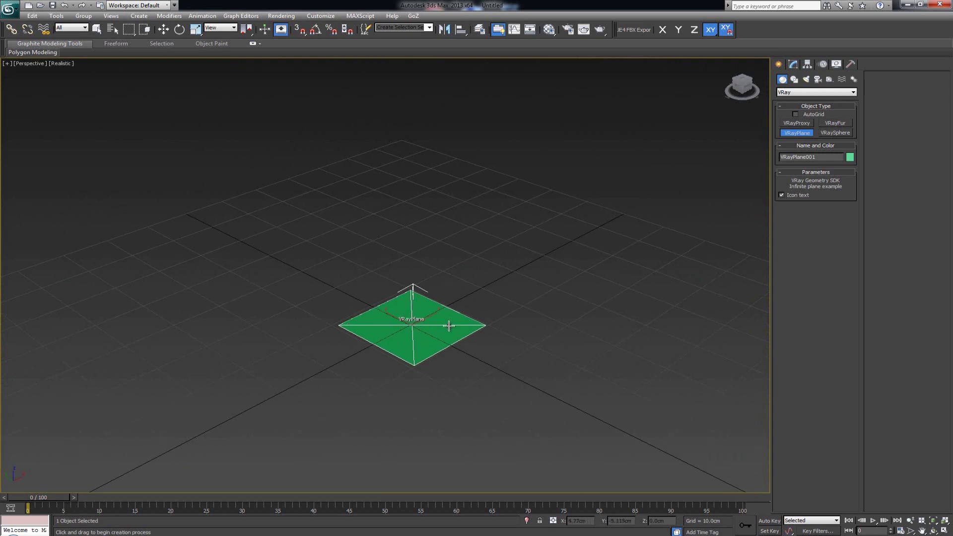
key("ctrl+r")
left_click_drag(436, 319, 419, 304)
right_click(419, 303)
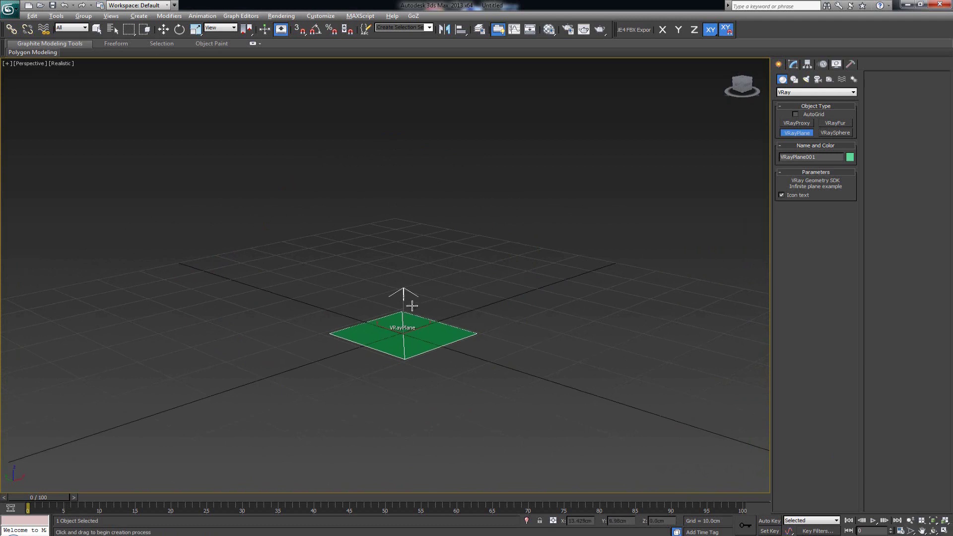
- Render the VRayPlane in the perspective viewport from a low viewing angle, inspect the image and close the rendered frame
mouse_move(412, 306)
middle_mouse_down("alt")
mouse_move(425, 315)
mouse_move(415, 313)
middle_mouse_up("alt")
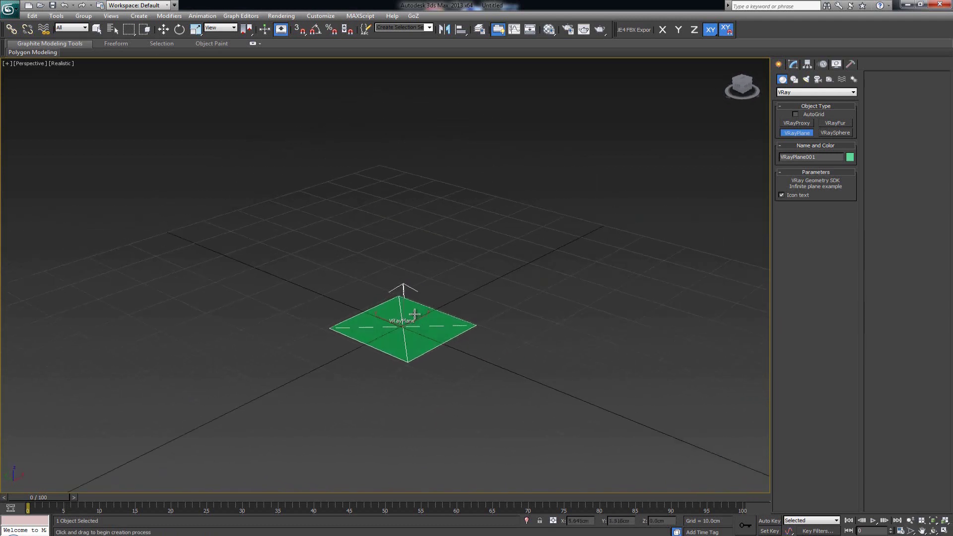
key("ctrl+r")
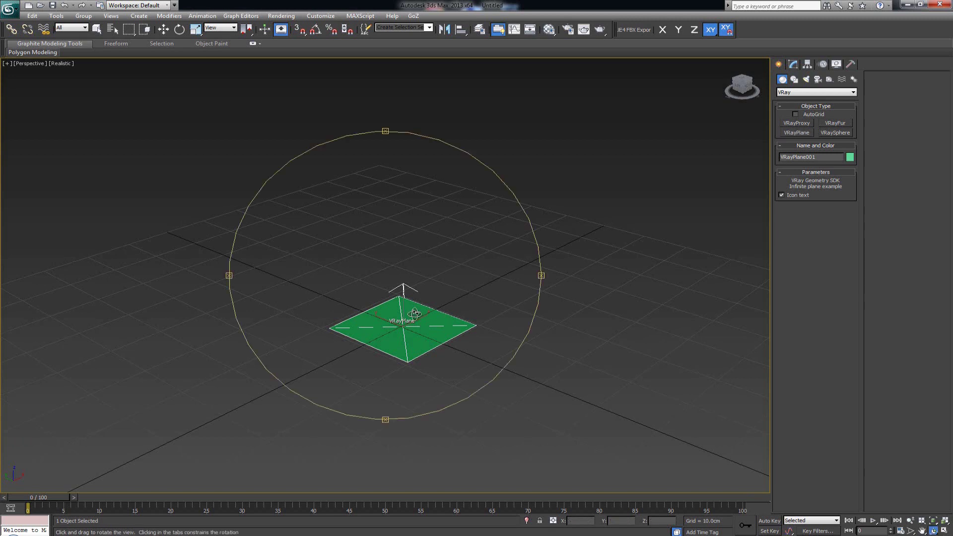
left_click_drag(415, 313, 380, 316)
right_click(380, 317)
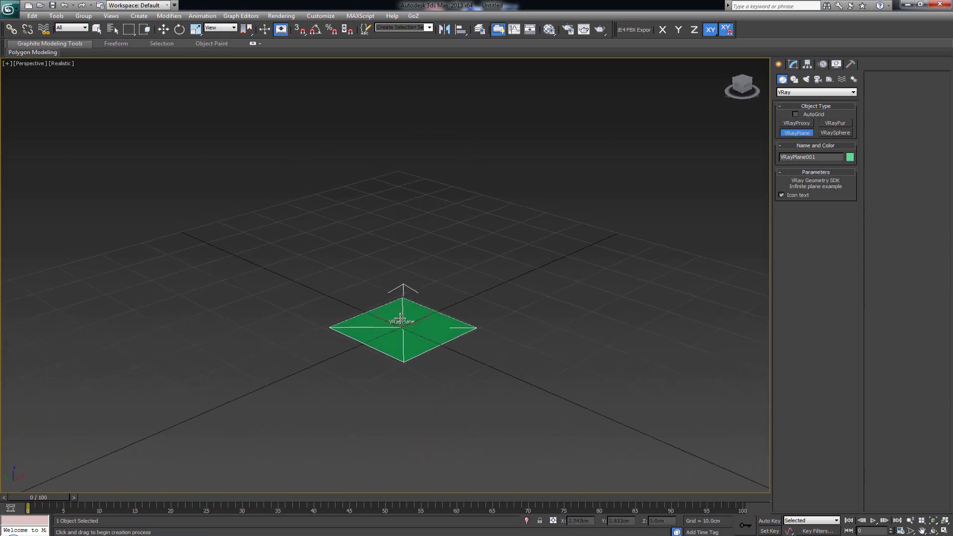
middle_click_drag(401, 318, 392, 310)
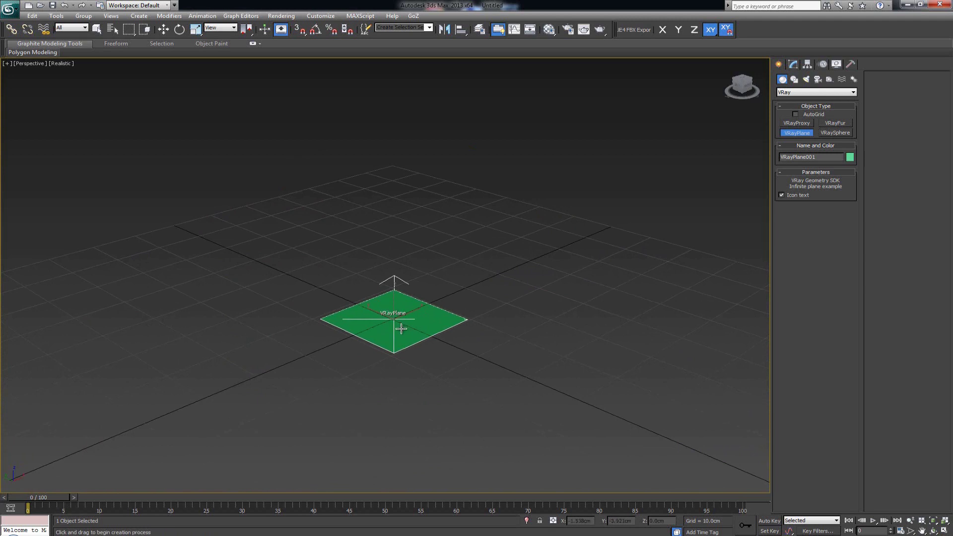
key("ctrl+r")
left_click_drag(400, 324, 400, 291)
right_click(397, 302)
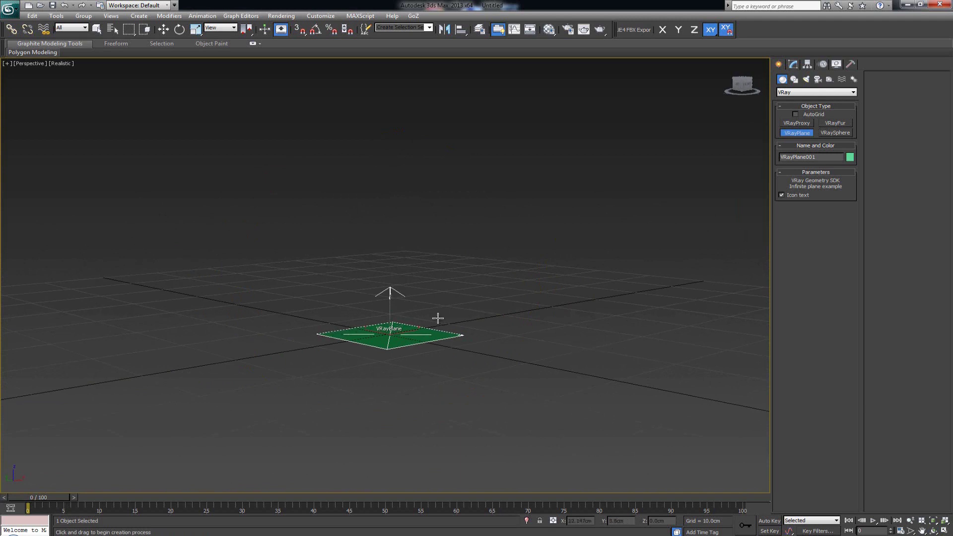
left_click(599, 31)
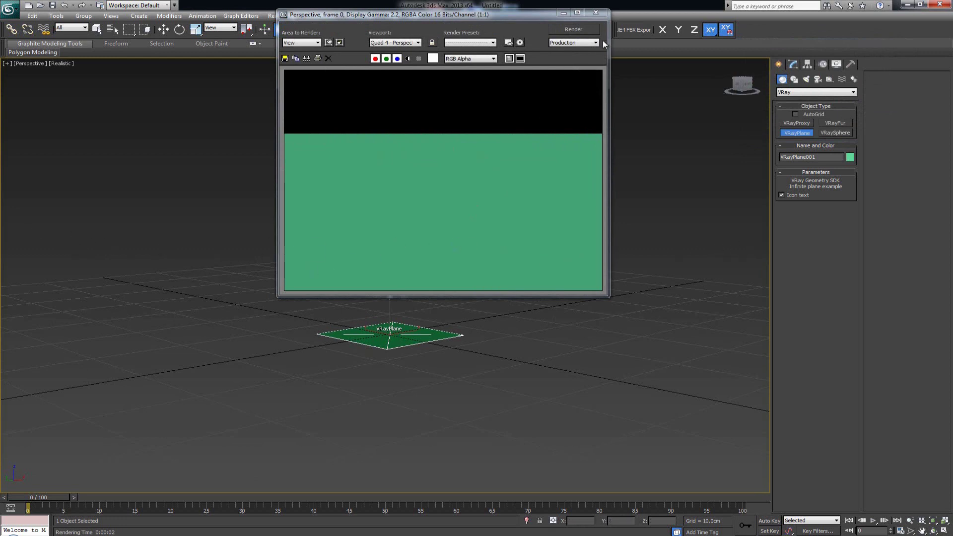
left_click(596, 13)
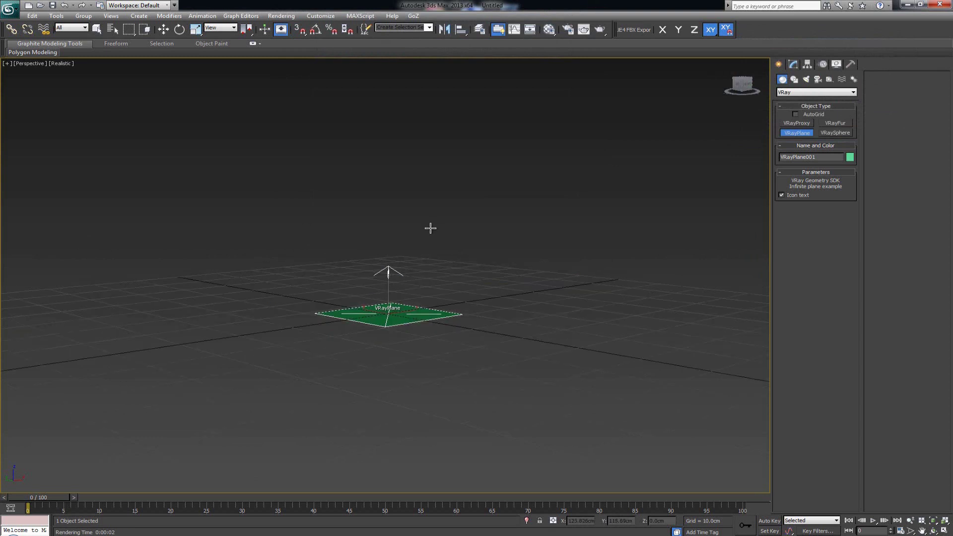
- Draw a standard Plane about 63 cm long and 76 cm wide behind the VRayPlane, and delete it again
middle_click_drag(431, 229, 420, 284, "alt")
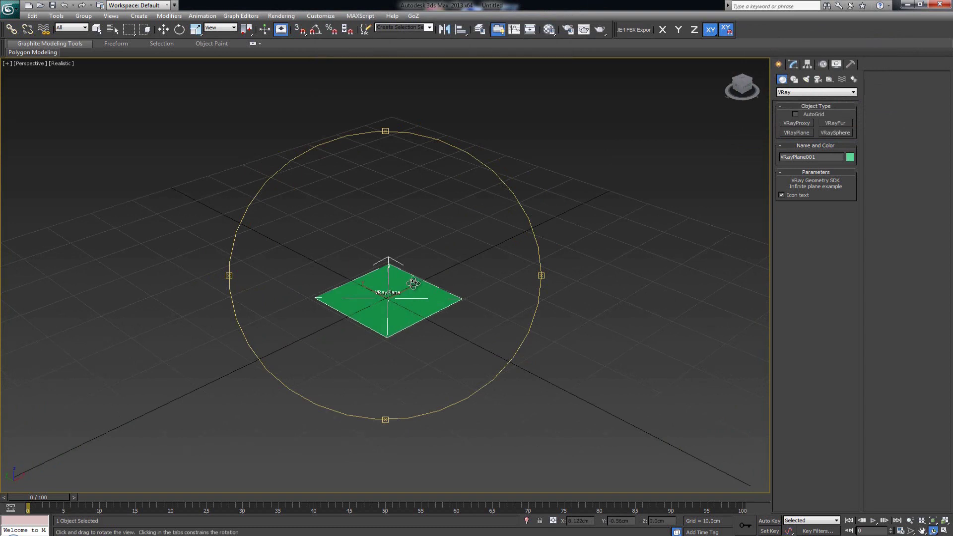
left_click(790, 92)
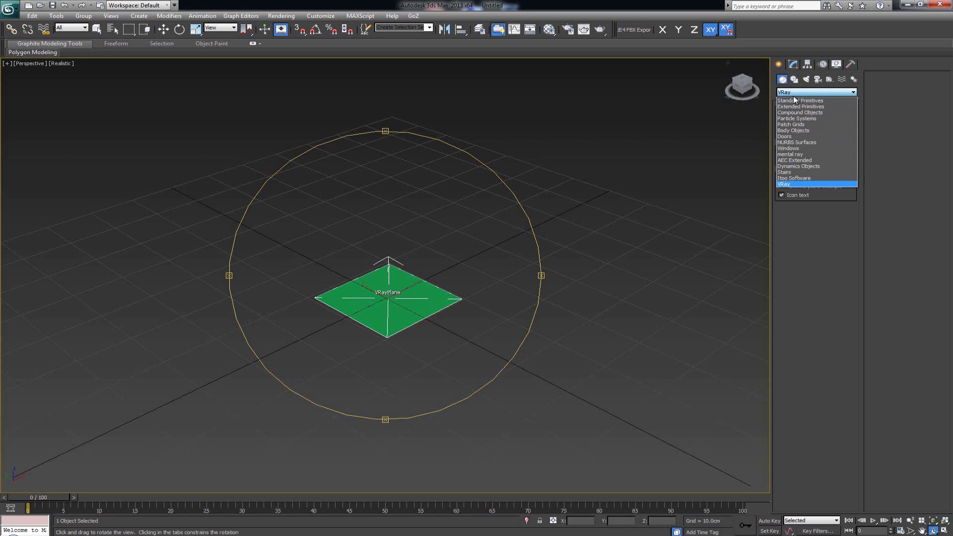
left_click(794, 97)
left_click(838, 161)
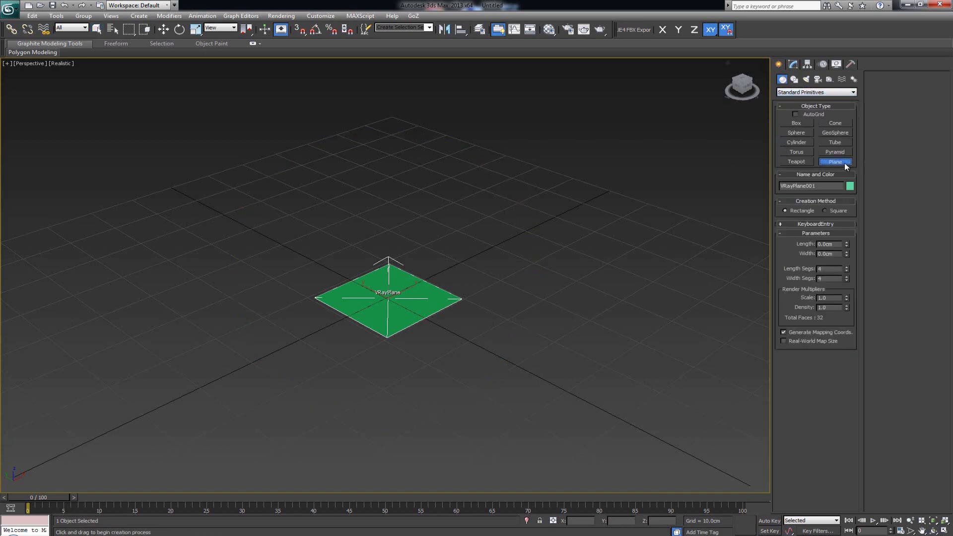
left_click_drag(315, 124, 219, 313)
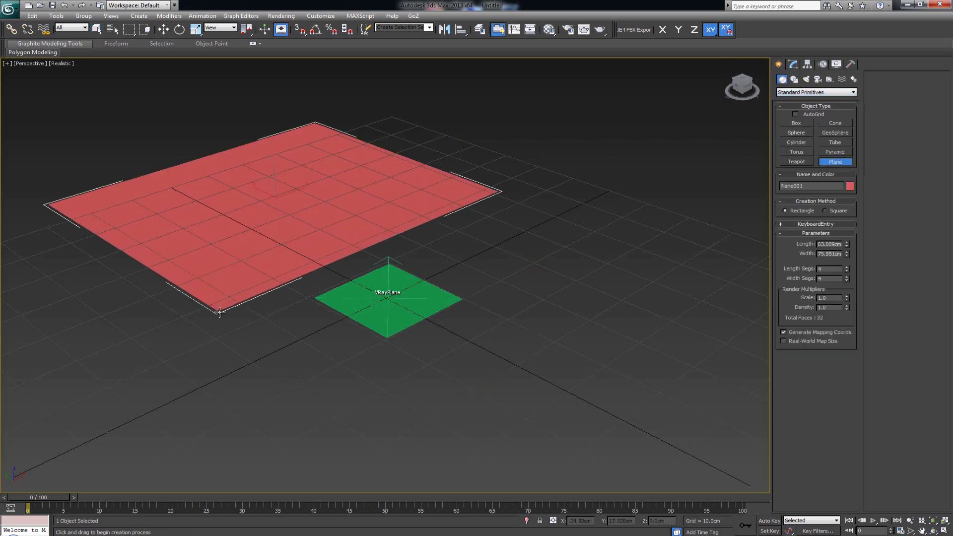
right_click(473, 204)
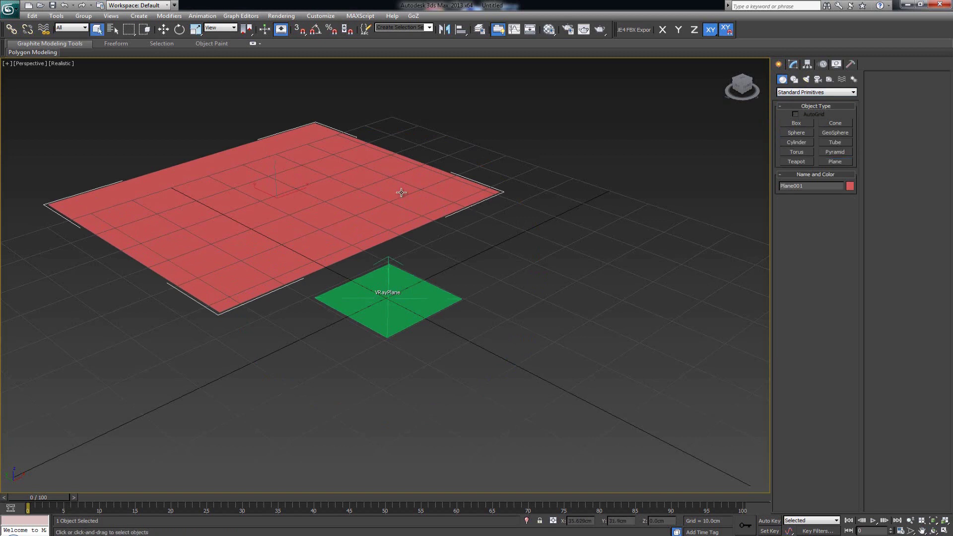
key("Delete")
- Delete the VRayPlane and create a VRaySphere with a radius of about 8.4 cm at the centre of the grid
left_click(408, 282)
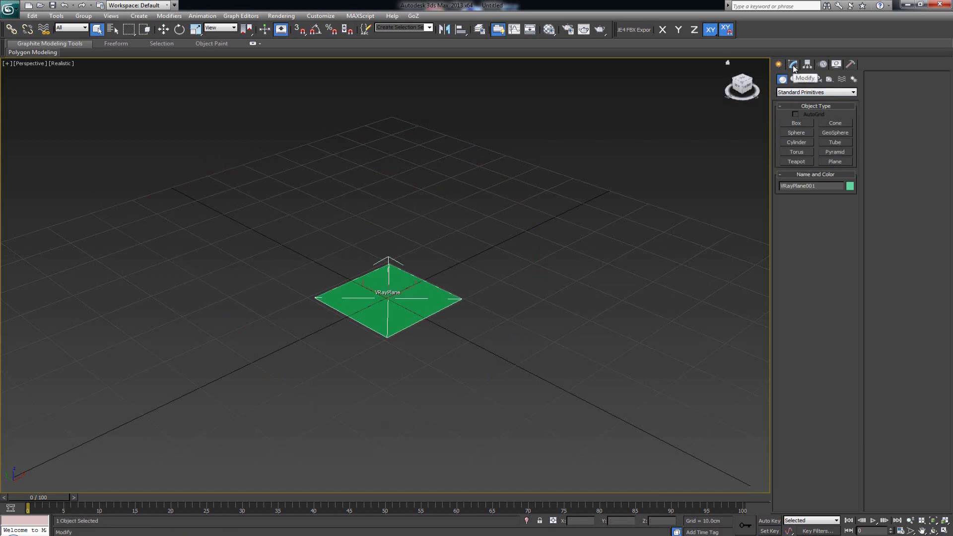
left_click(794, 92)
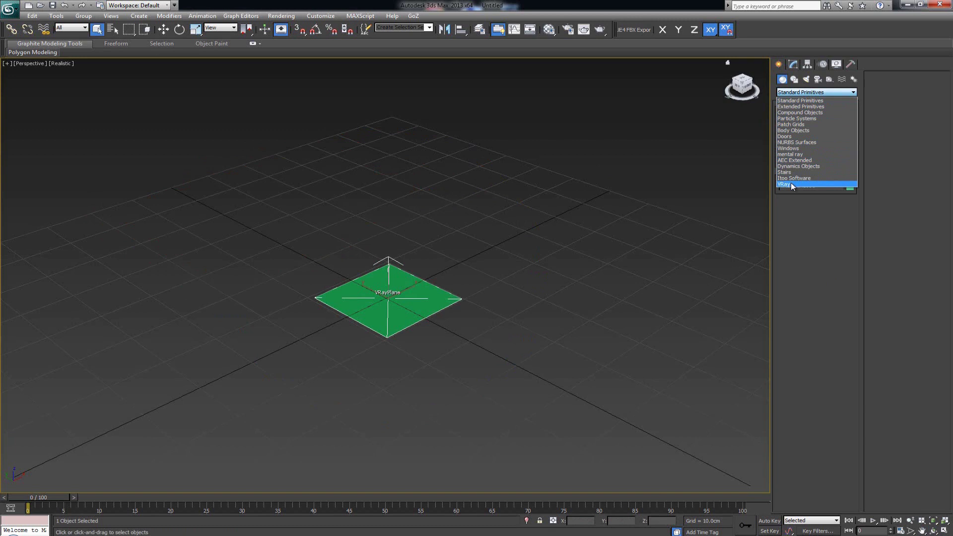
left_click(790, 184)
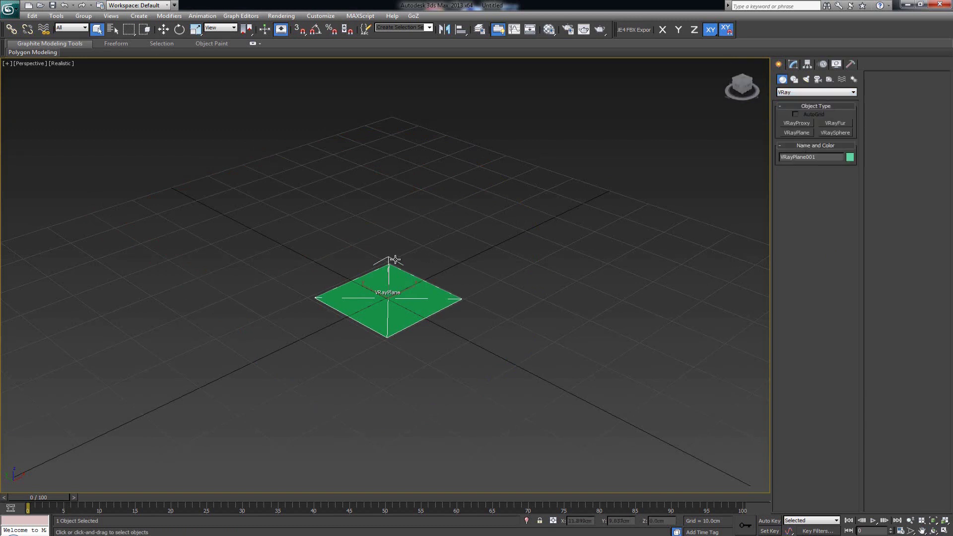
left_click(844, 133)
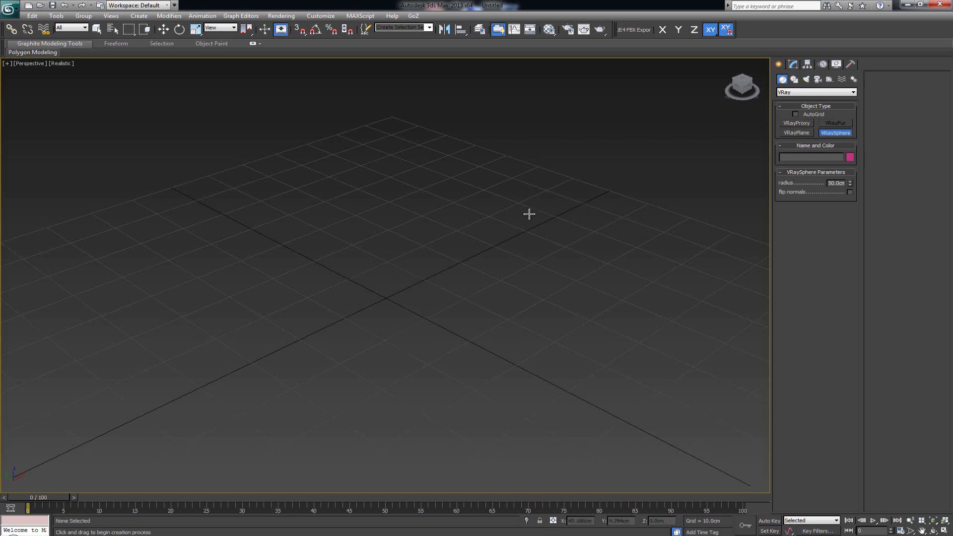
left_click_drag(385, 299, 400, 277)
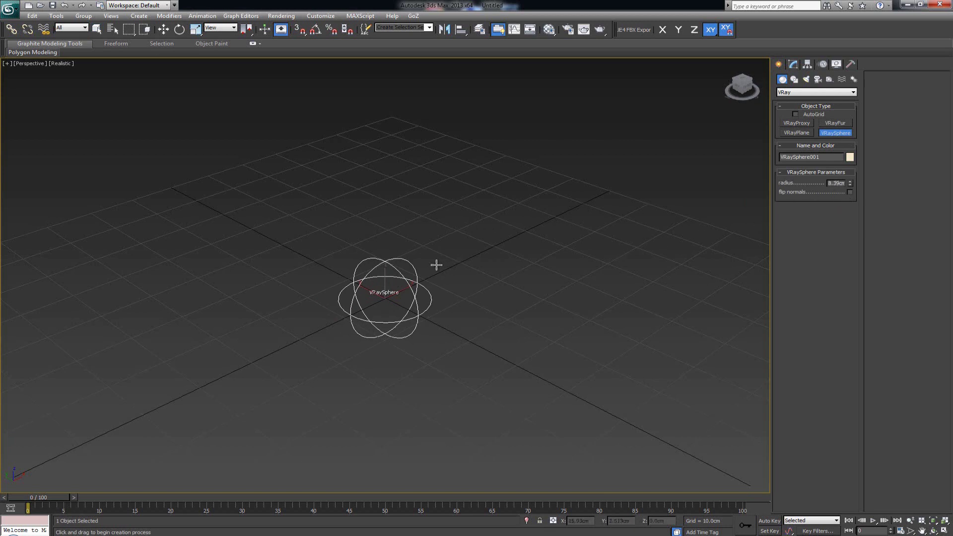
- Display the polygon and vertex statistics in the perspective viewport and leave VRaySphere creation
scroll(436, 264, "up", 3)
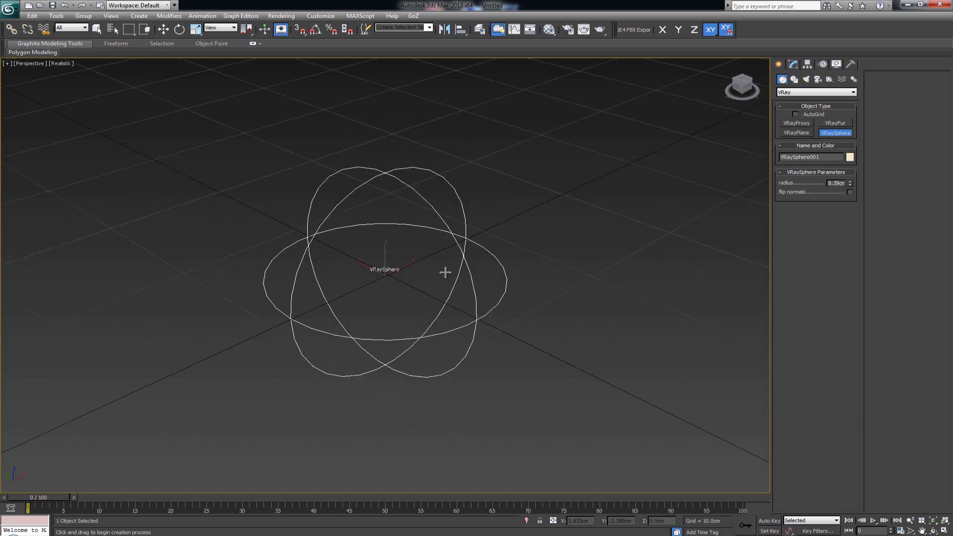
middle_click_drag(424, 283, 427, 264, "alt")
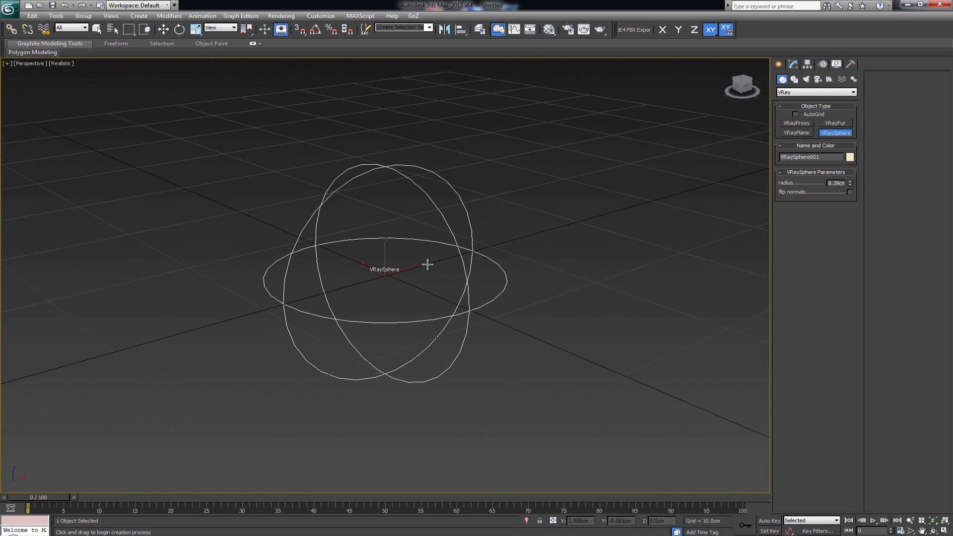
key("7")
right_click(55, 94)
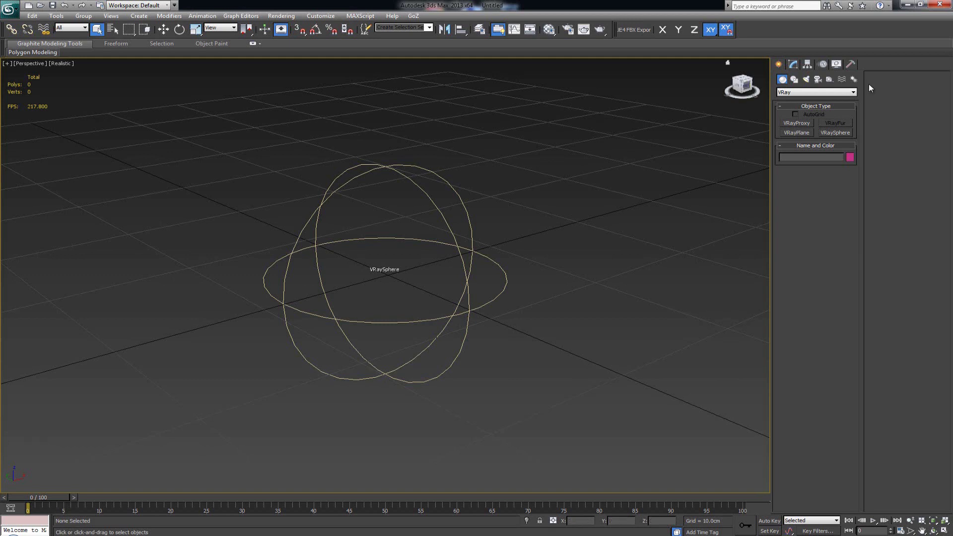
- Create a standard Sphere of similar size beside the VRaySphere and hide its selection brackets
left_click(794, 93)
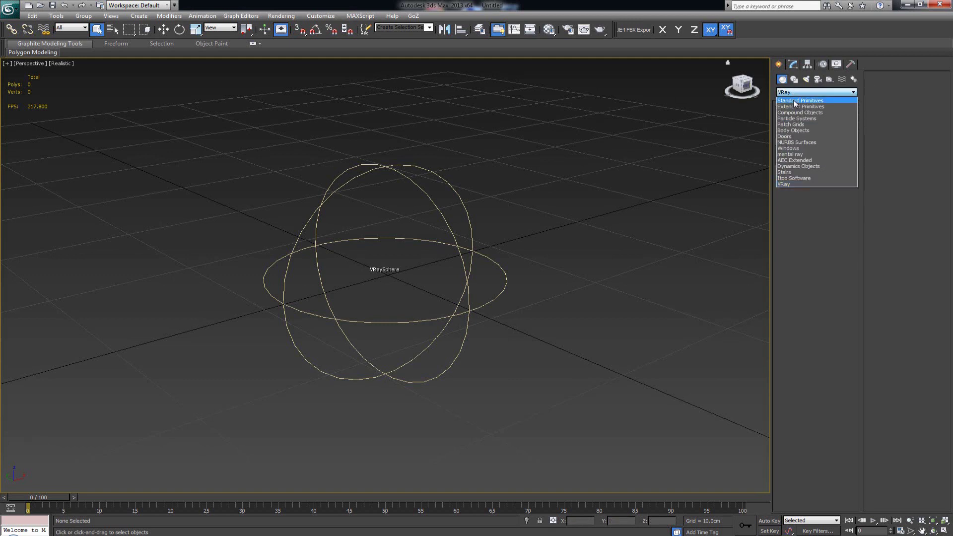
left_click(795, 101)
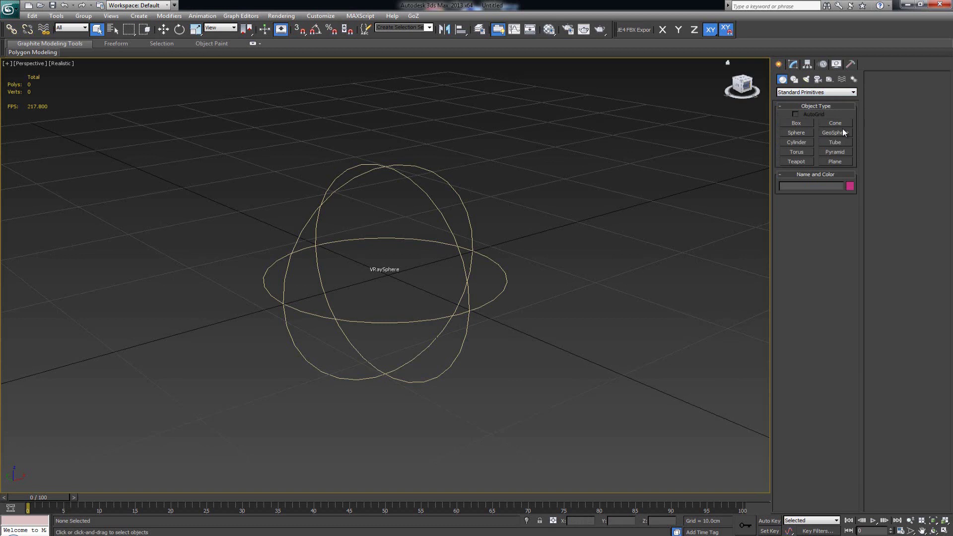
left_click(797, 132)
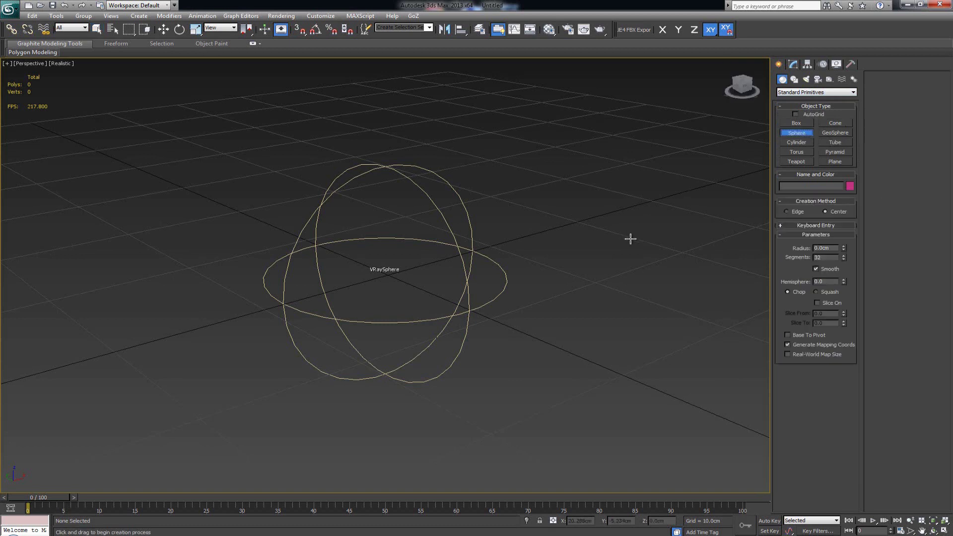
left_click_drag(600, 272, 609, 219)
right_click(614, 256)
key("w")
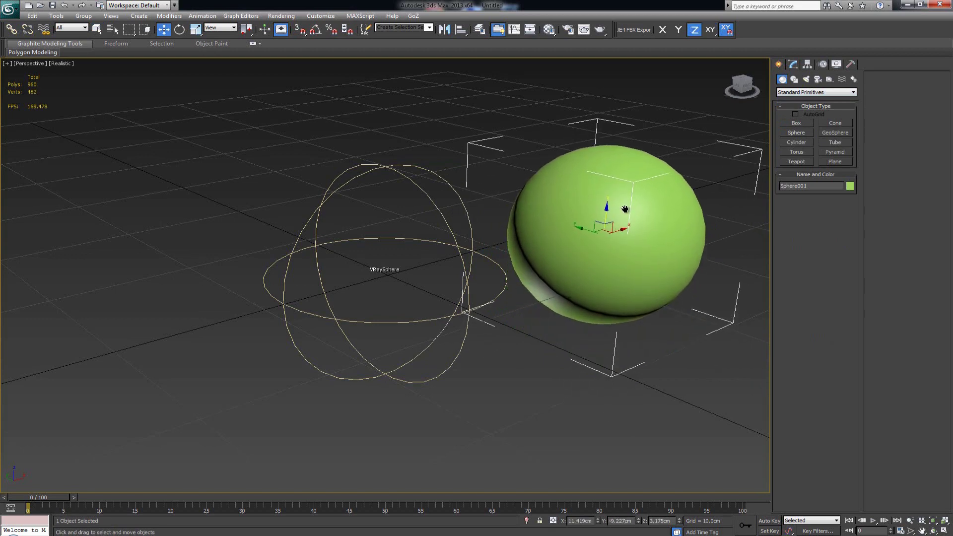
middle_click_drag(609, 219, 535, 226)
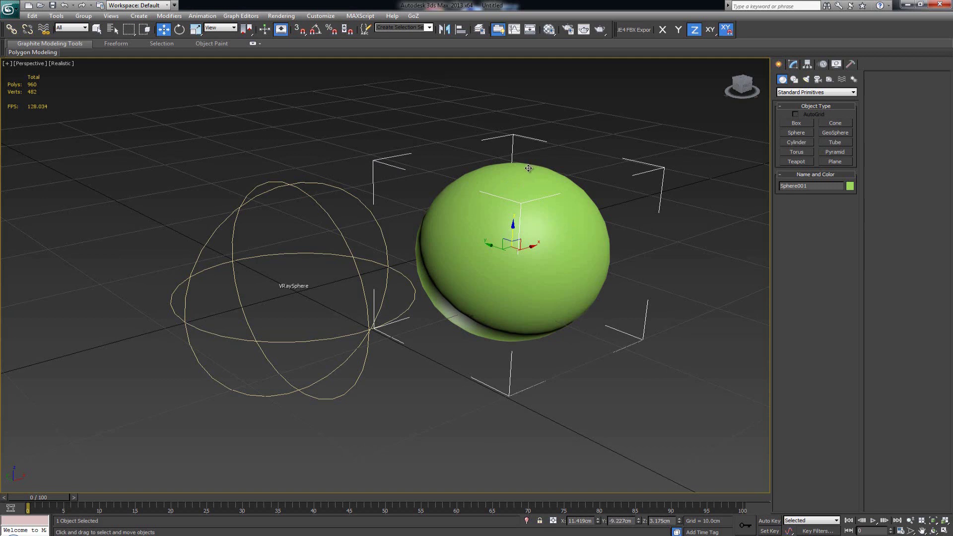
key("j")
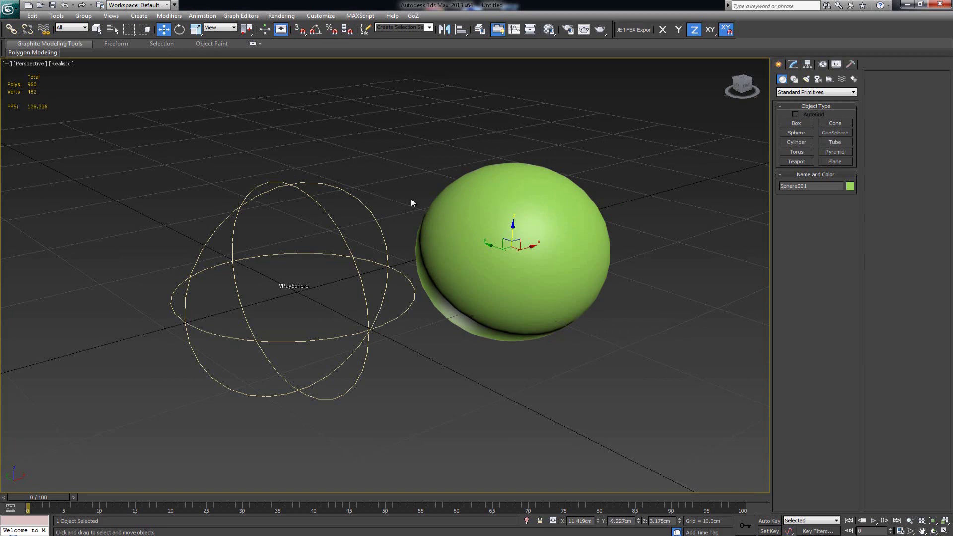
- Render both spheres in the perspective view, compare their edges up close in the image and close the rendered frame
key("ctrl+r")
left_click_drag(413, 217, 487, 245)
key("w")
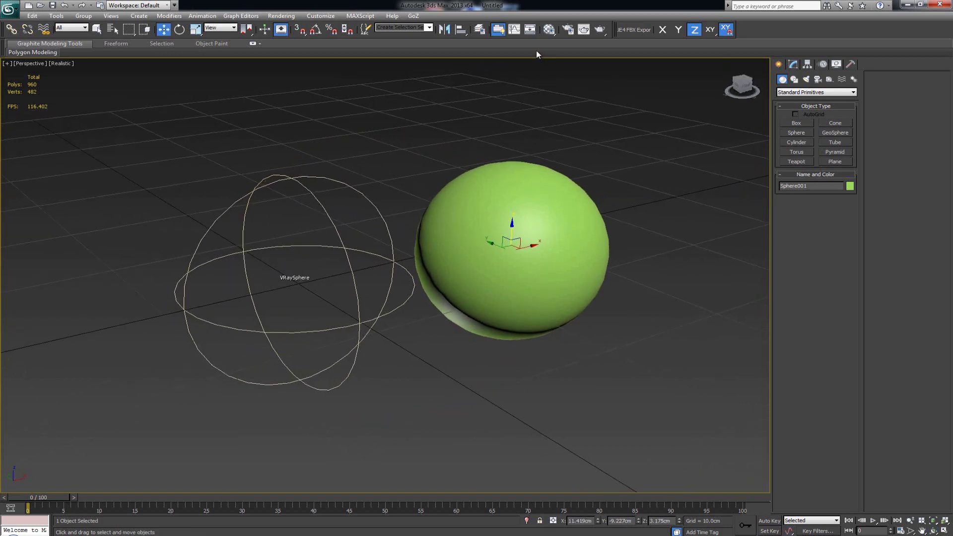
left_click(600, 30)
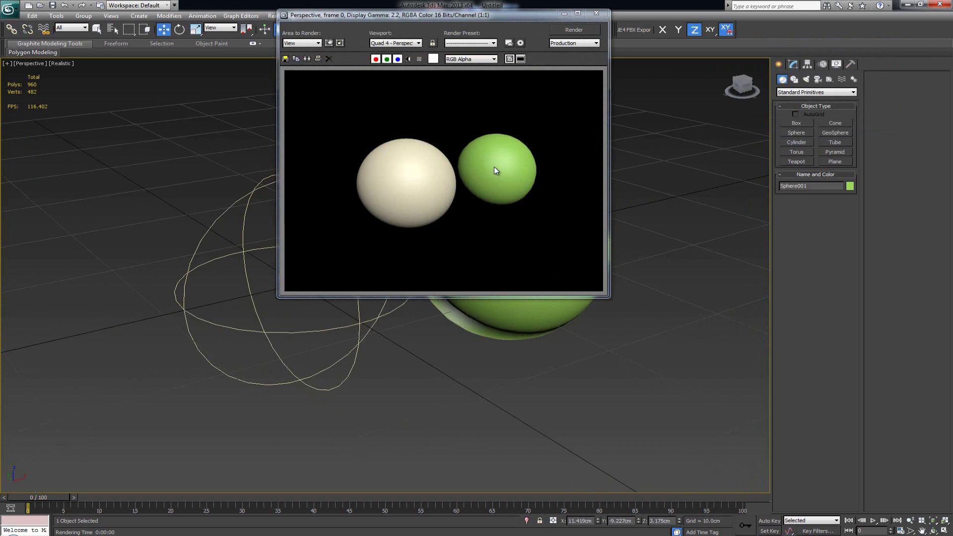
scroll(451, 162, "up", 3)
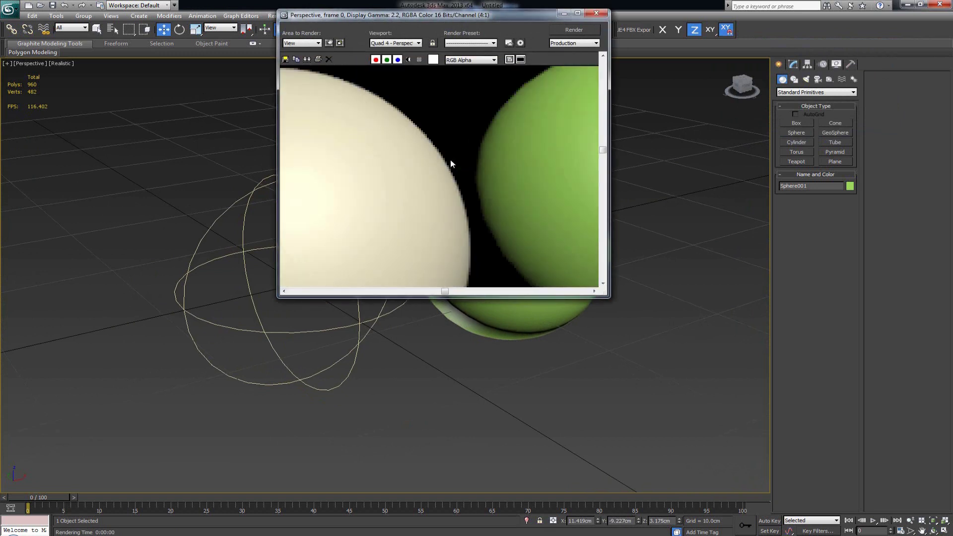
scroll(427, 174, "down", 3)
middle_click_drag(398, 205, 458, 162)
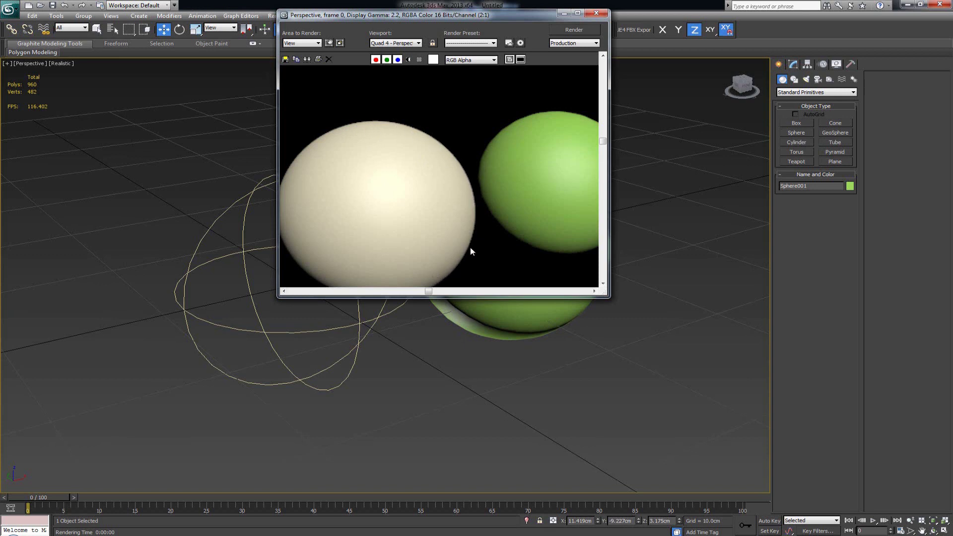
middle_click_drag(529, 133, 449, 163)
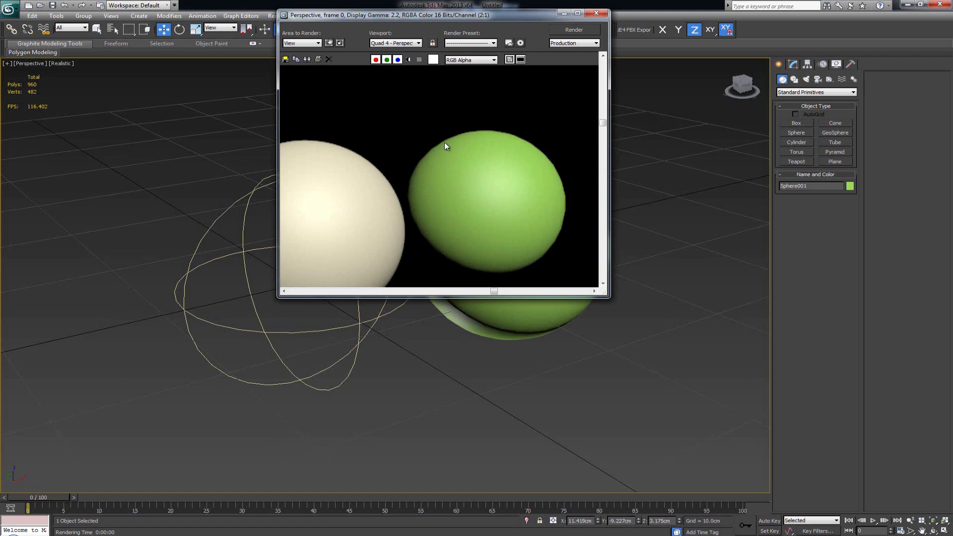
left_click(595, 13)
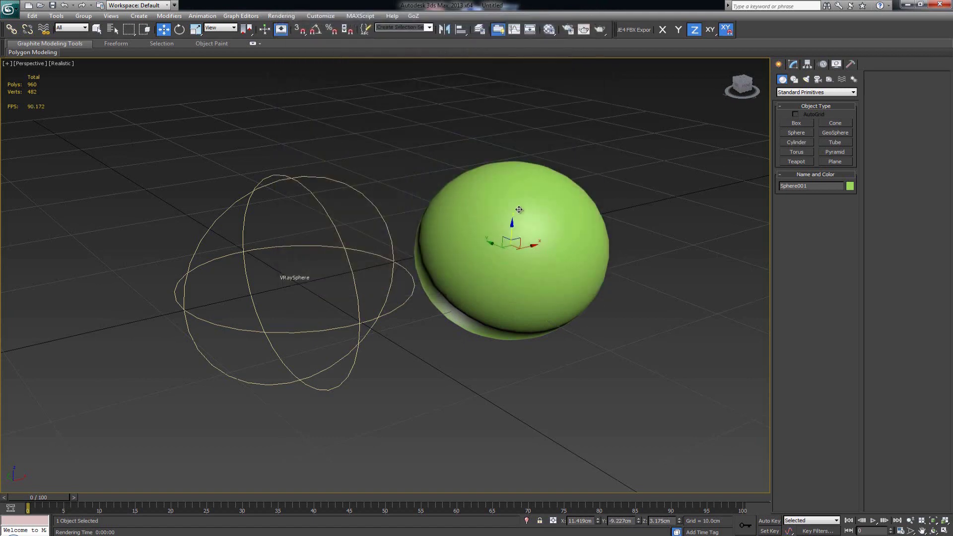
- Delete the standard sphere, and select the VRaySphere and frame it in the viewport
scroll(397, 258, "down", 3)
key("Delete")
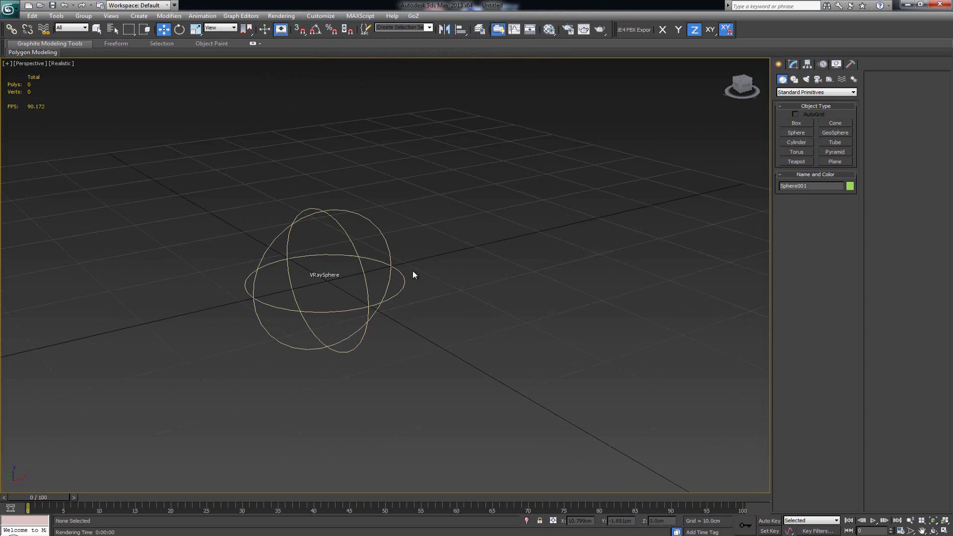
left_click(389, 256)
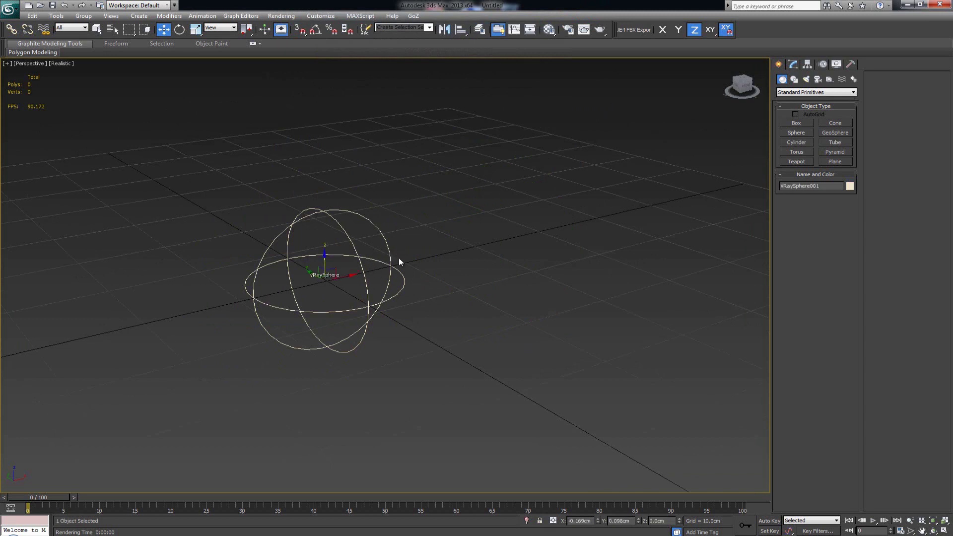
key("z")
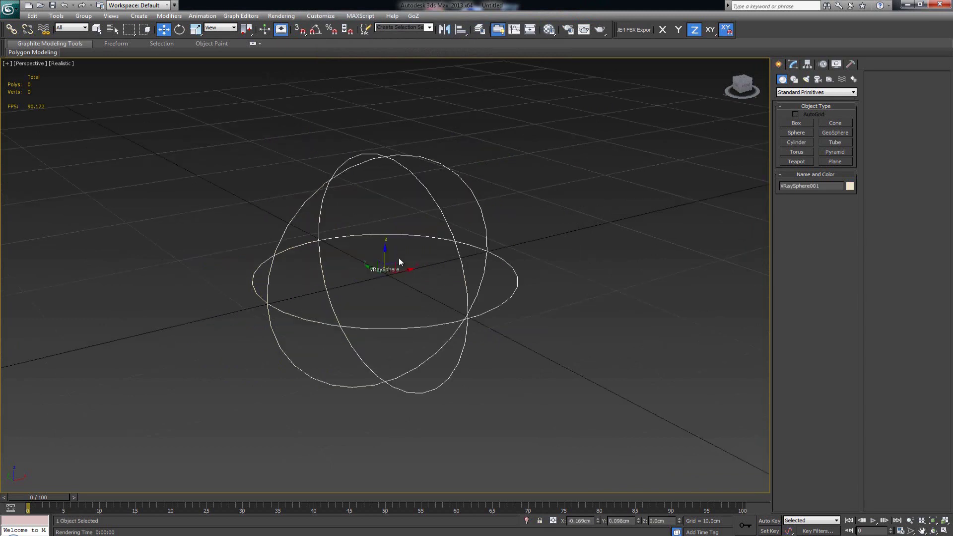
- Delete the VRaySphere from the scene and return the geometry category to Standard Primitives
mouse_move(413, 265)
middle_mouse_down("alt")
mouse_move(397, 300)
mouse_move(408, 275)
mouse_move(341, 277)
mouse_move(420, 277)
middle_mouse_up("alt")
key("w")
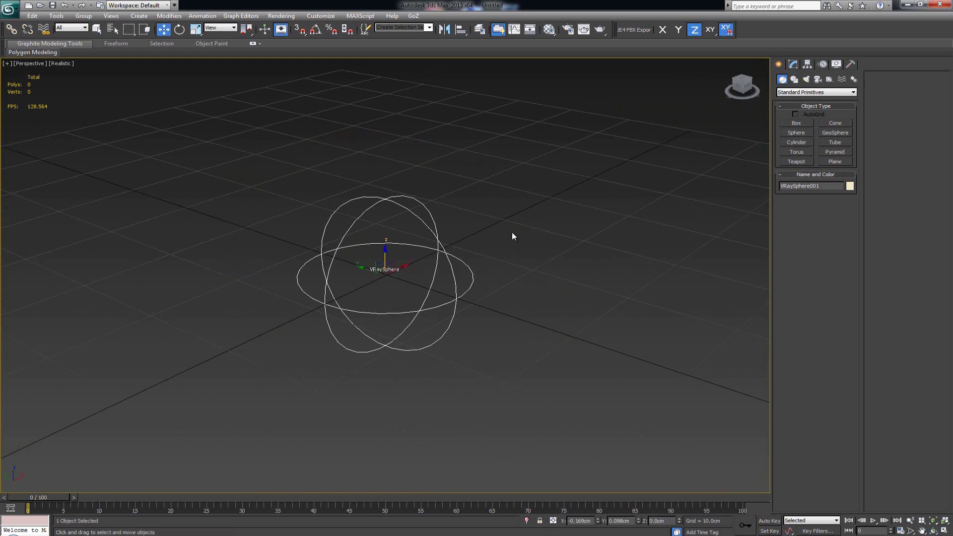
left_click(809, 92)
left_click(795, 183)
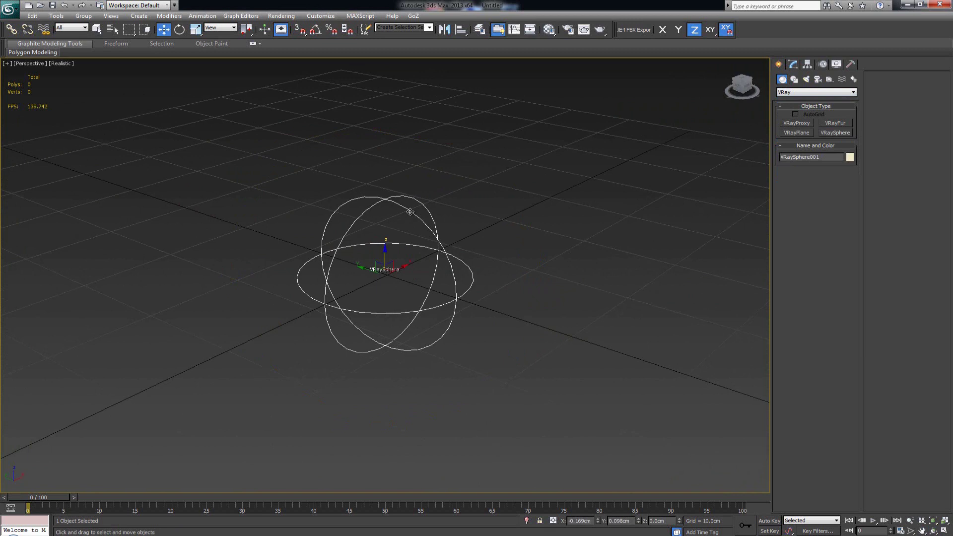
key("Delete")
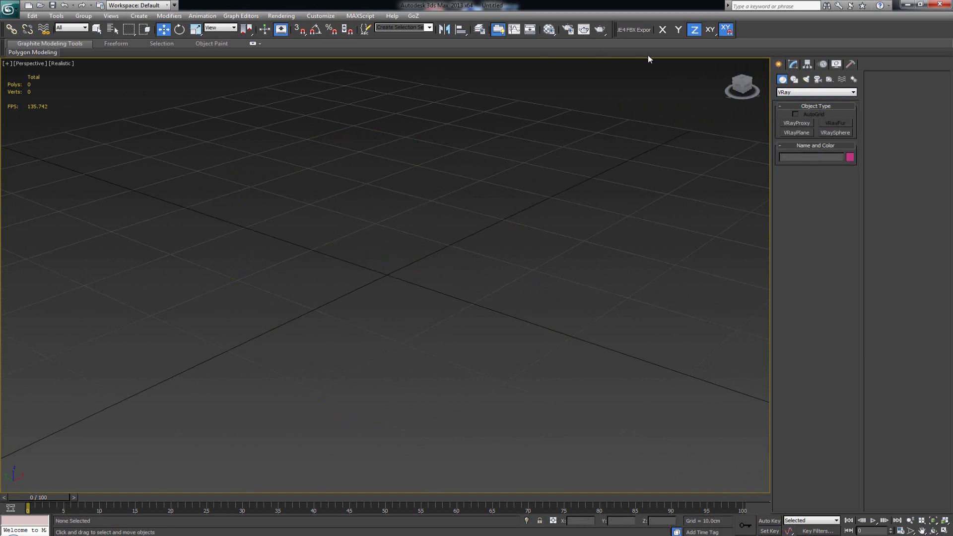
left_click(797, 94)
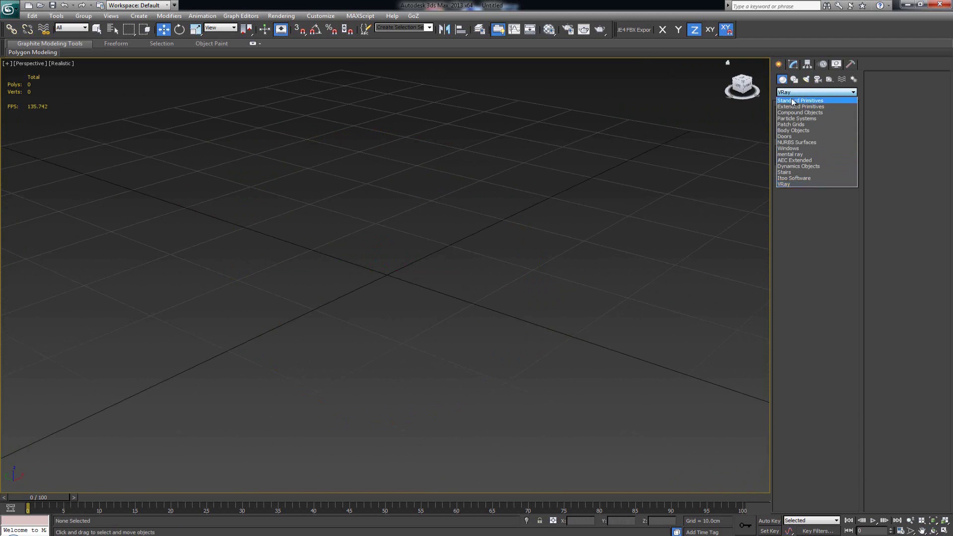
left_click(797, 100)
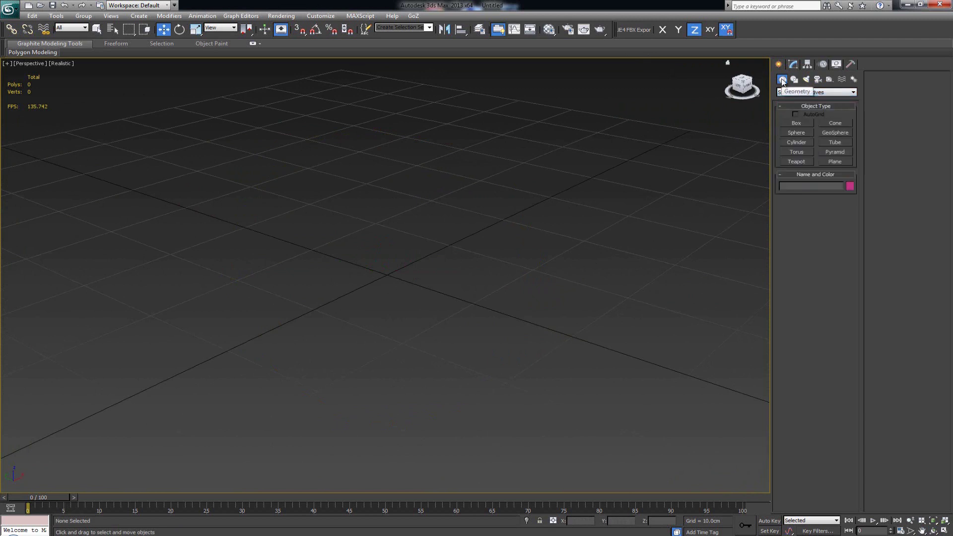
- Switch object creation to lights, look through the VRay and Standard light types, and finish on the VRay lights
left_click(808, 81)
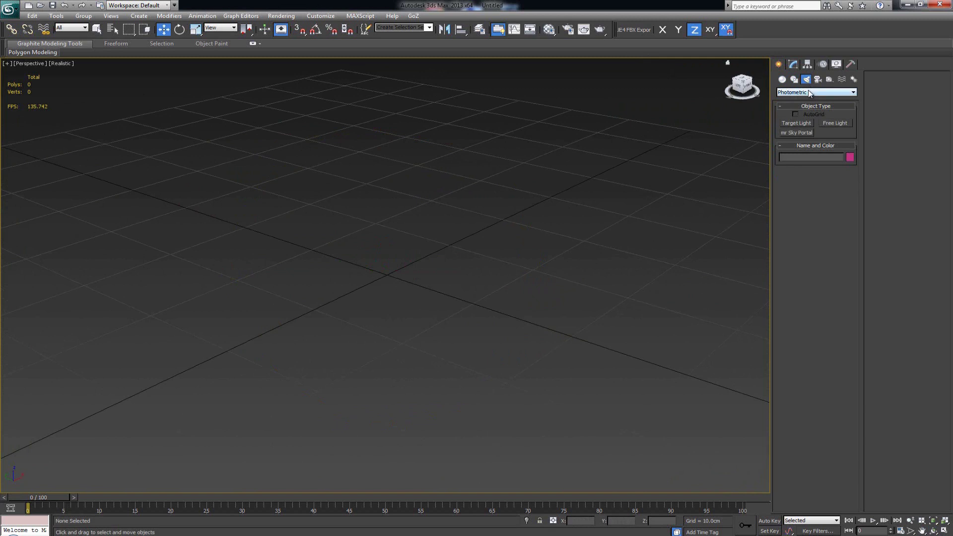
left_click(810, 92)
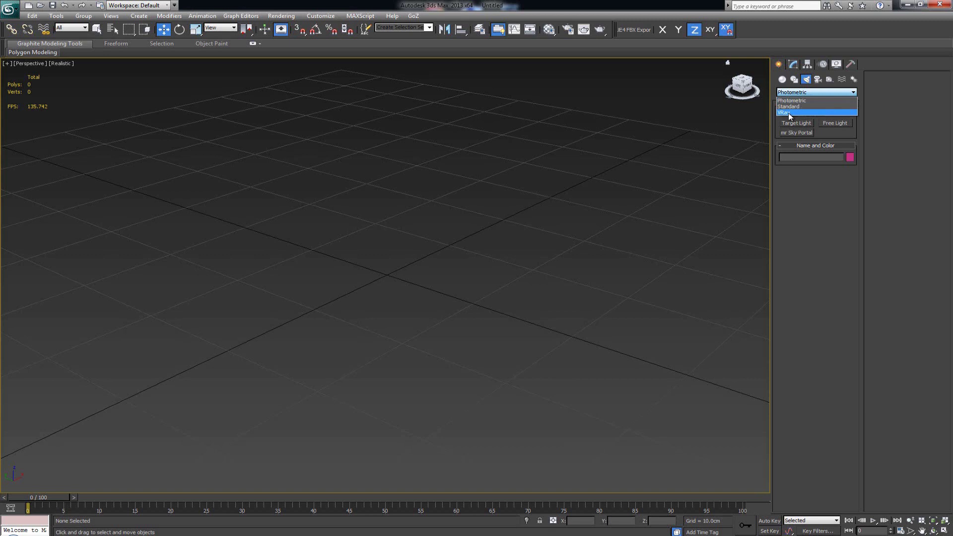
left_click(799, 112)
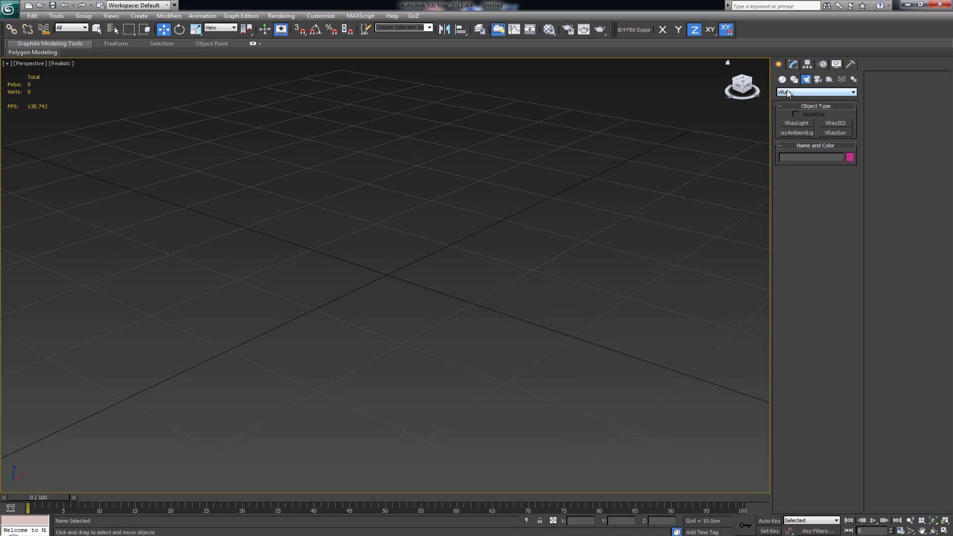
left_click(800, 93)
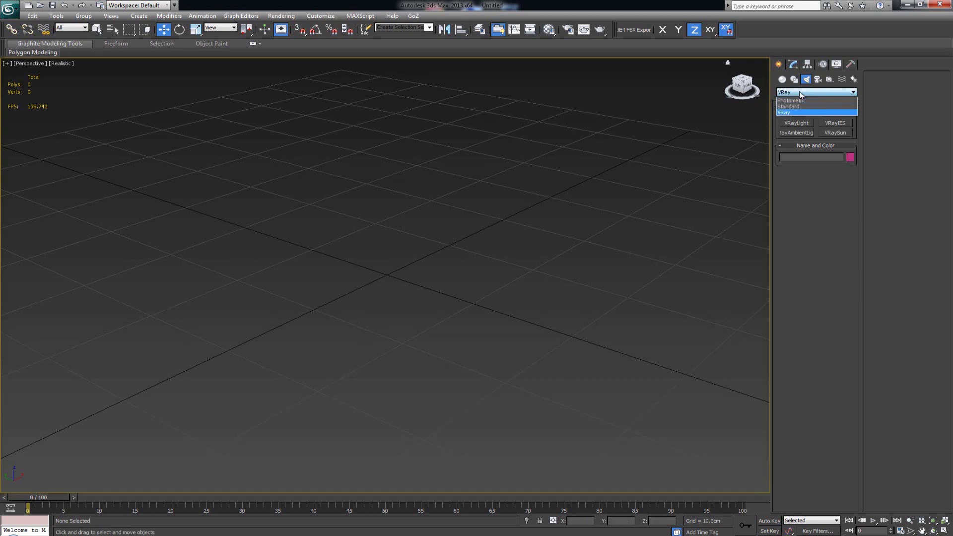
left_click(797, 107)
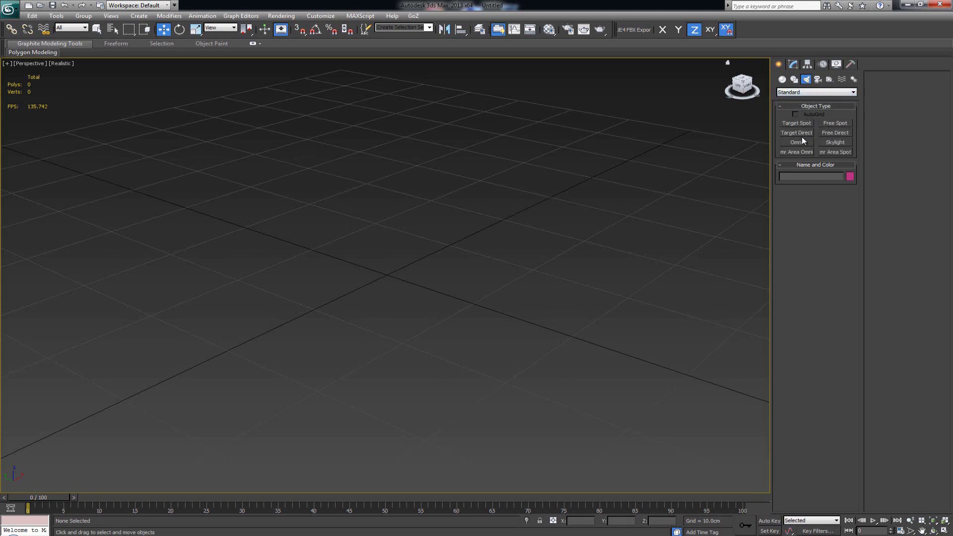
left_click(807, 92)
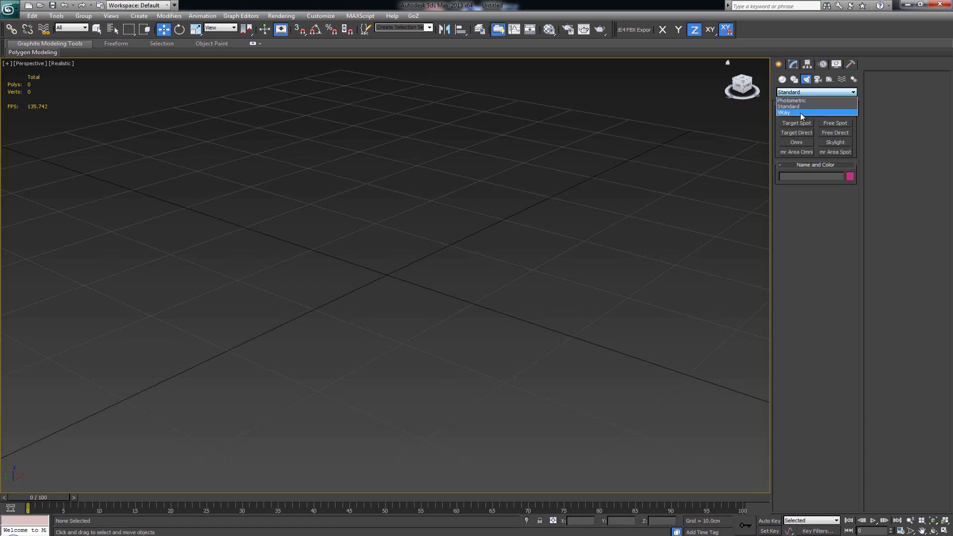
left_click(800, 112)
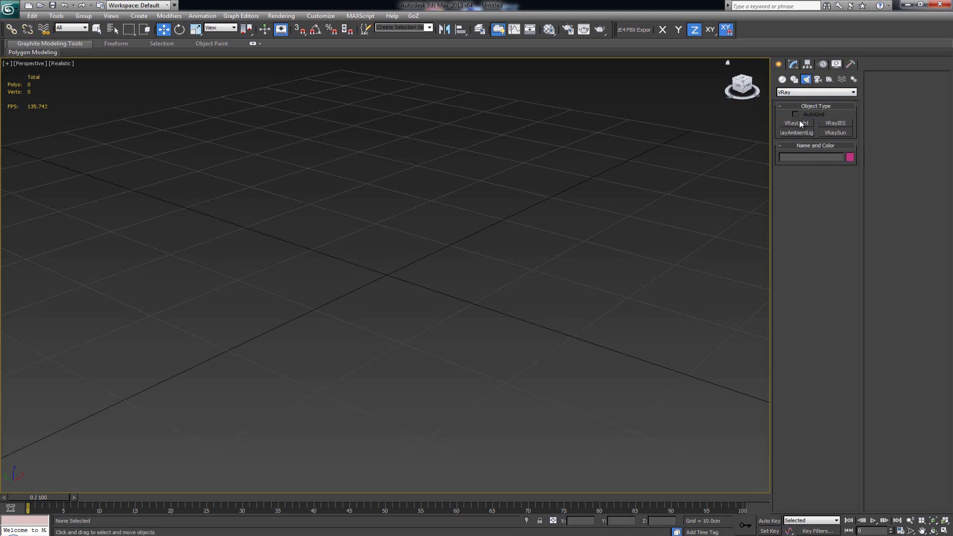
- Create a plane VRayLight near the grid's centre with a half-length of about 11.8 cm and a half-width of about 11.1 cm
left_click(800, 122)
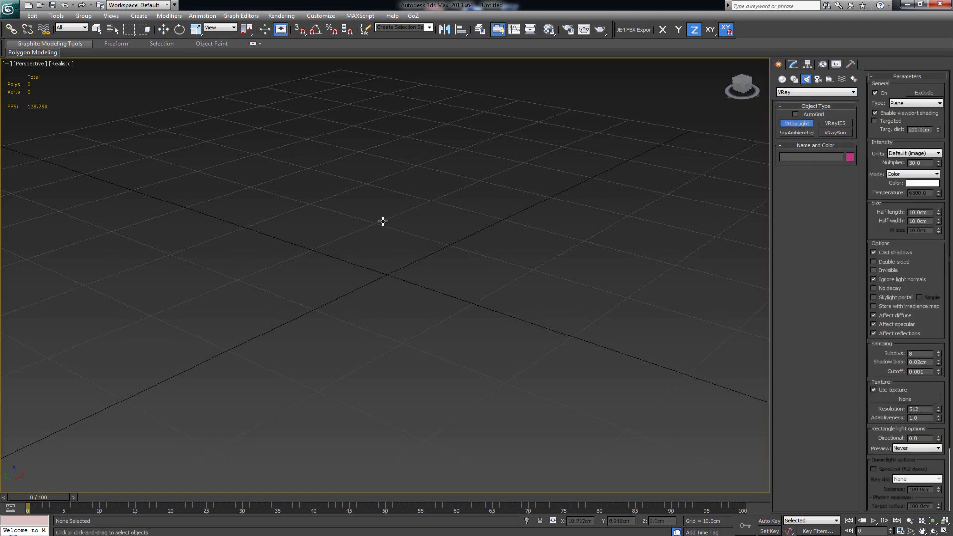
left_click_drag(383, 278, 395, 362)
middle_click_drag(422, 268, 411, 278, "alt")
key("ctrl+r")
left_click_drag(452, 300, 385, 325)
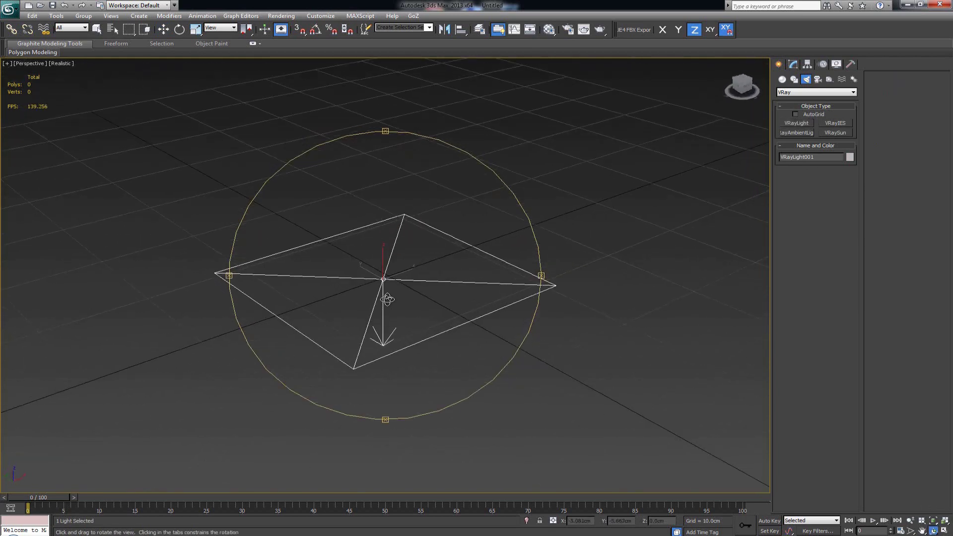
right_click(386, 325)
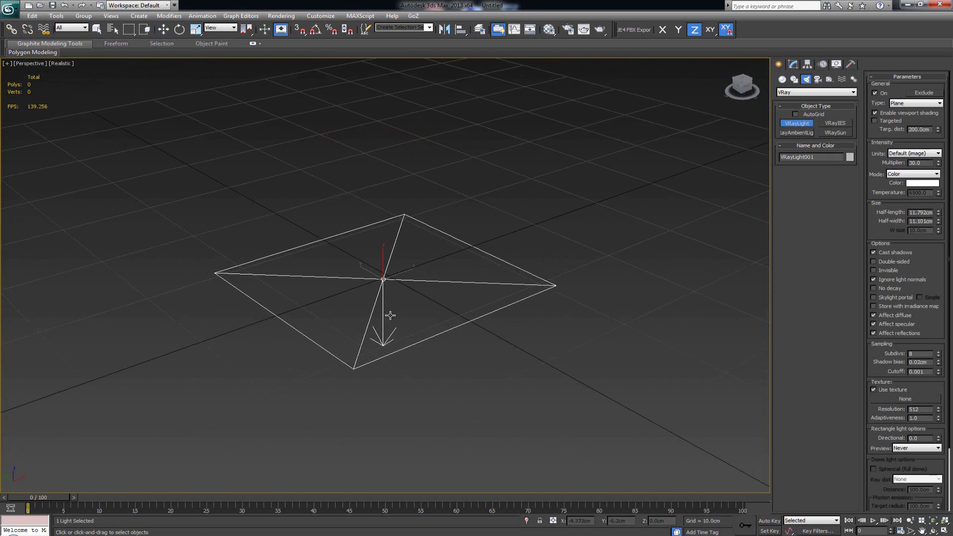
- Rotate the plane light to 95 degrees about the X axis and inspect its direction arrow from several angles
key("e")
left_click_drag(393, 270, 437, 287)
key("ctrl+r")
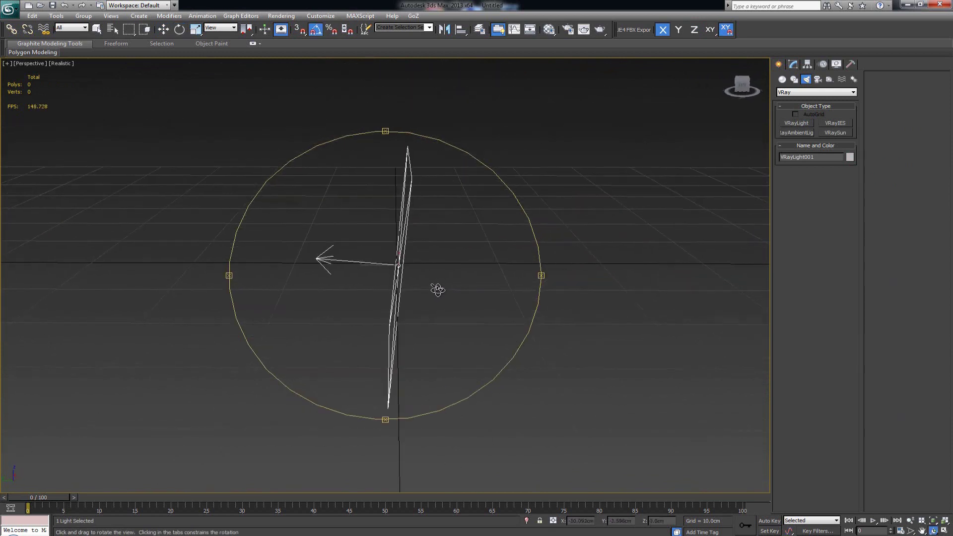
right_click(437, 287)
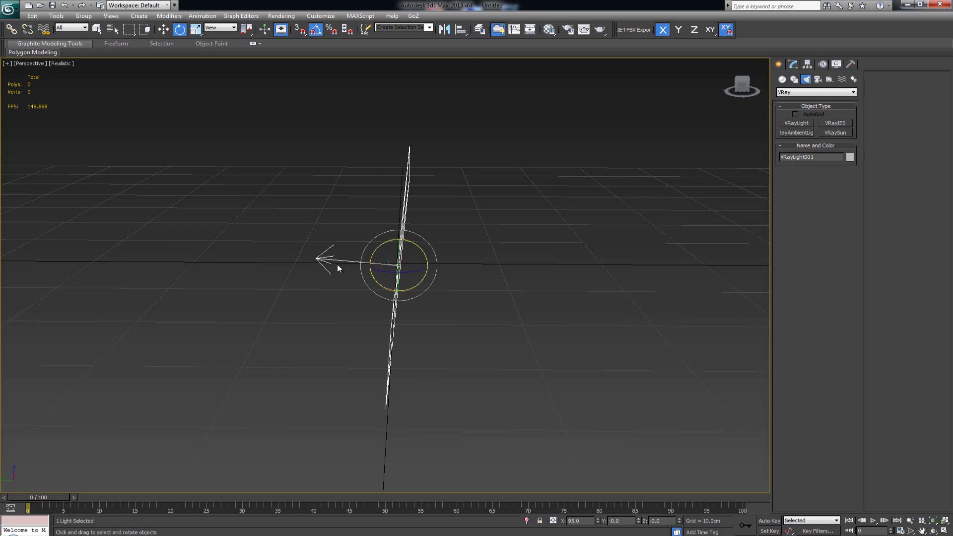
key("ctrl+r")
mouse_move(462, 277)
left_mouse_down()
mouse_move(423, 286)
mouse_move(448, 288)
left_mouse_up()
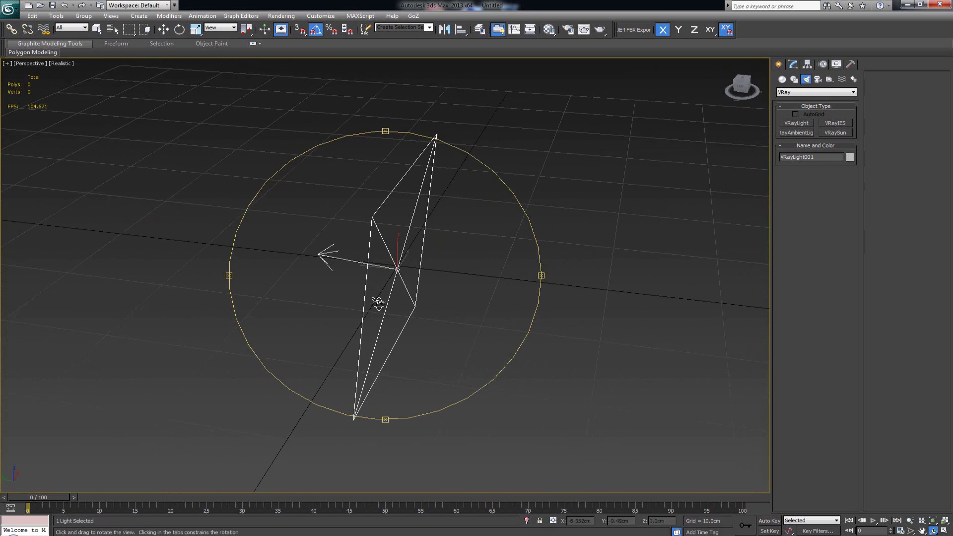
left_click_drag(384, 303, 419, 296)
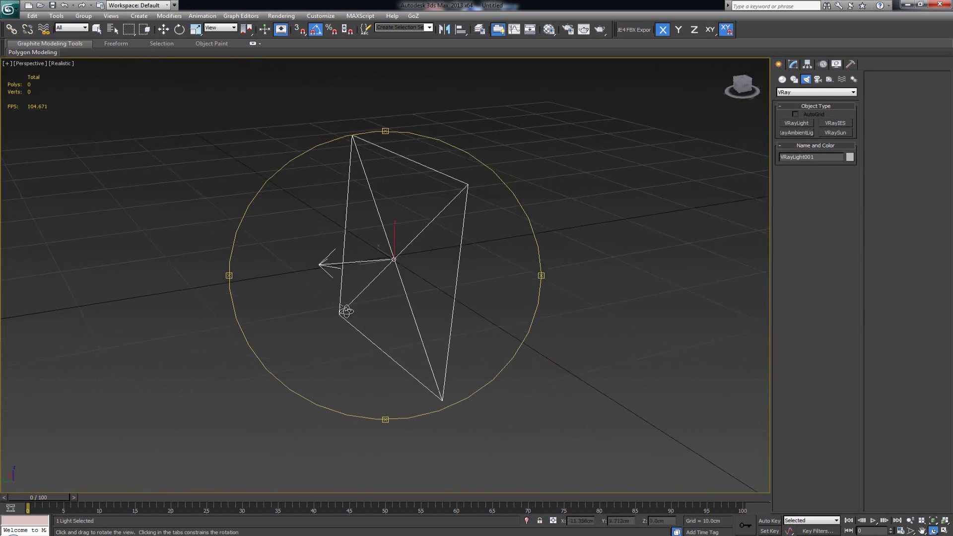
left_click_drag(404, 184, 372, 195)
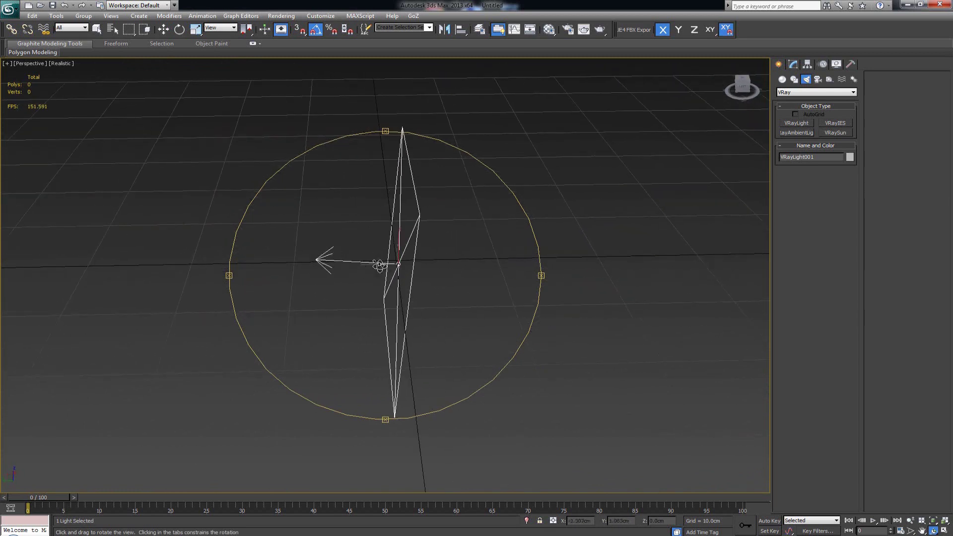
left_click_drag(380, 266, 375, 270)
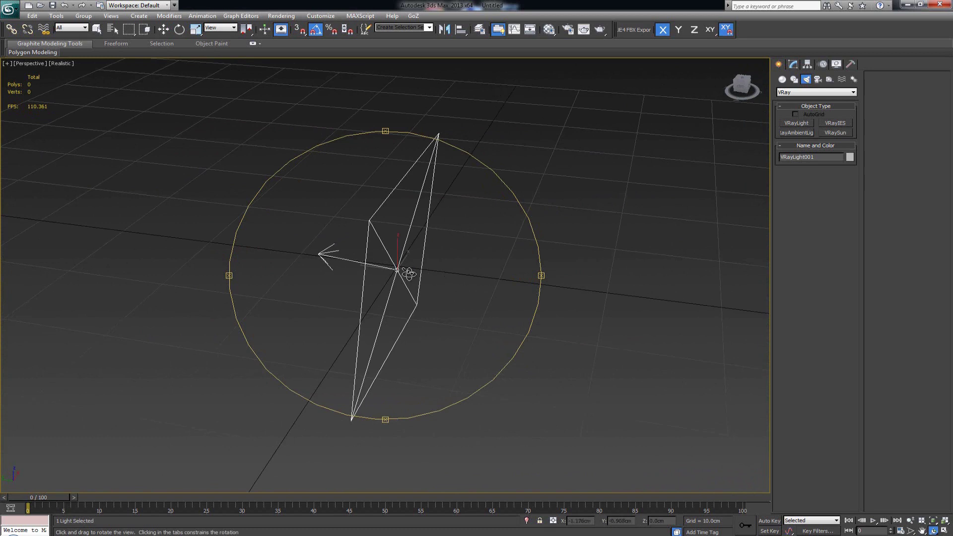
key("e")
- Try the Dome, Sphere and Mesh types on the VRayLight and set its type back to Plane
left_click(794, 65)
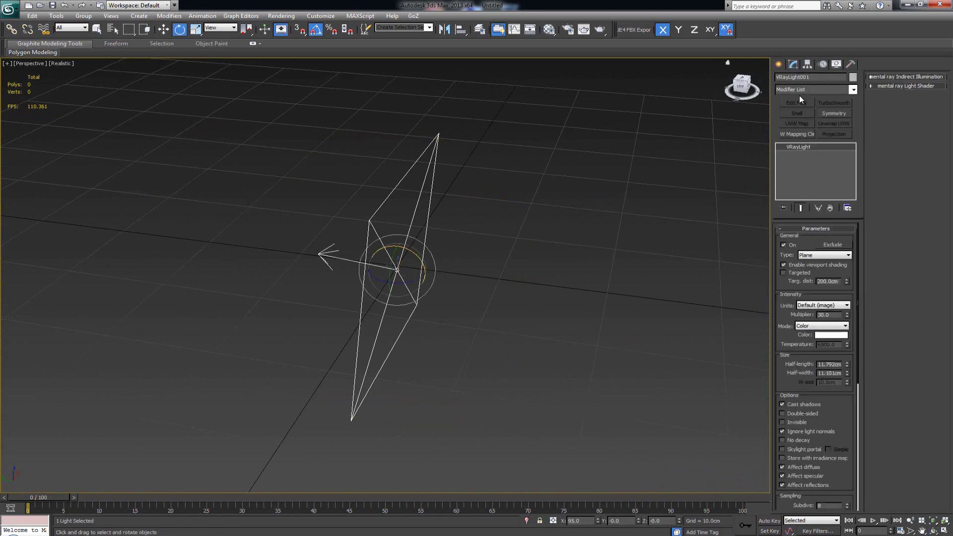
middle_click_drag(457, 250, 425, 258)
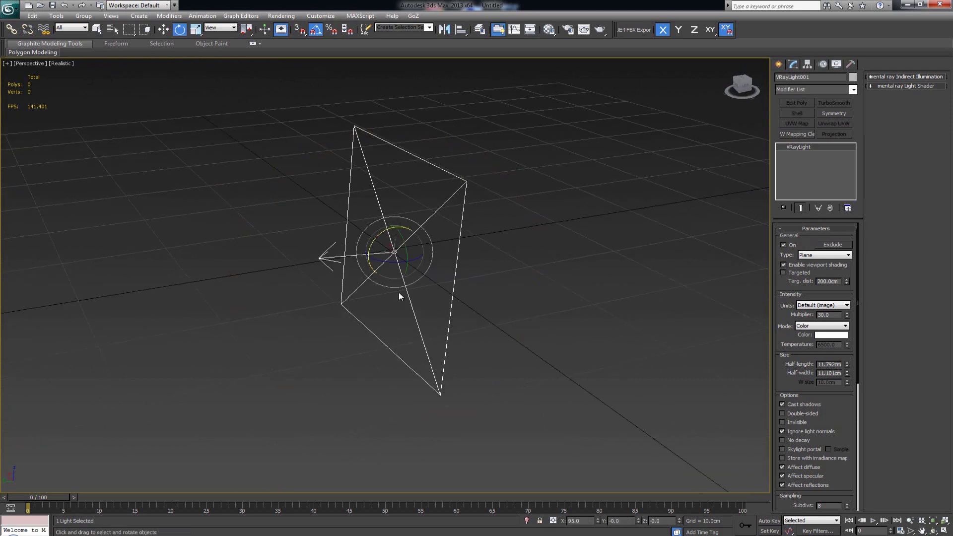
left_click(843, 254)
left_click(837, 256)
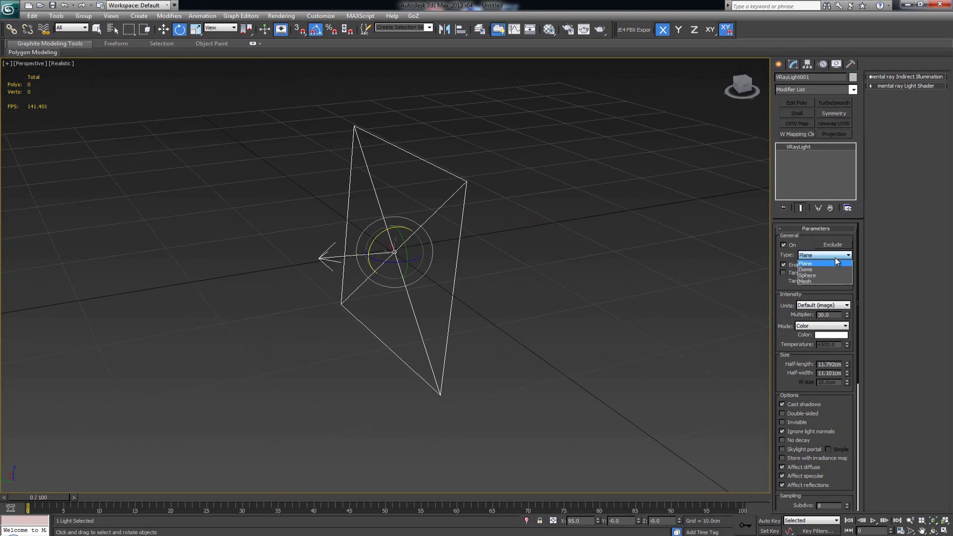
left_click(815, 270)
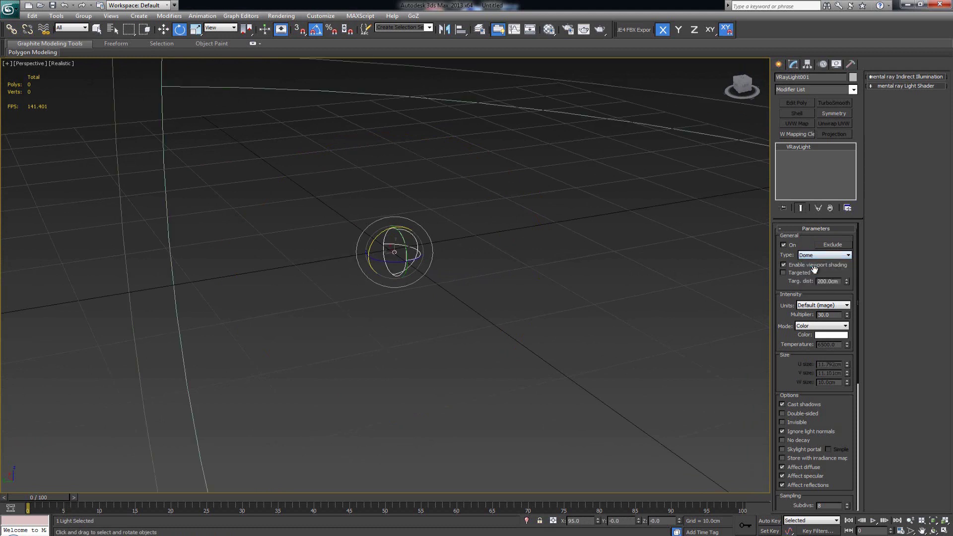
left_click(821, 255)
left_click(815, 275)
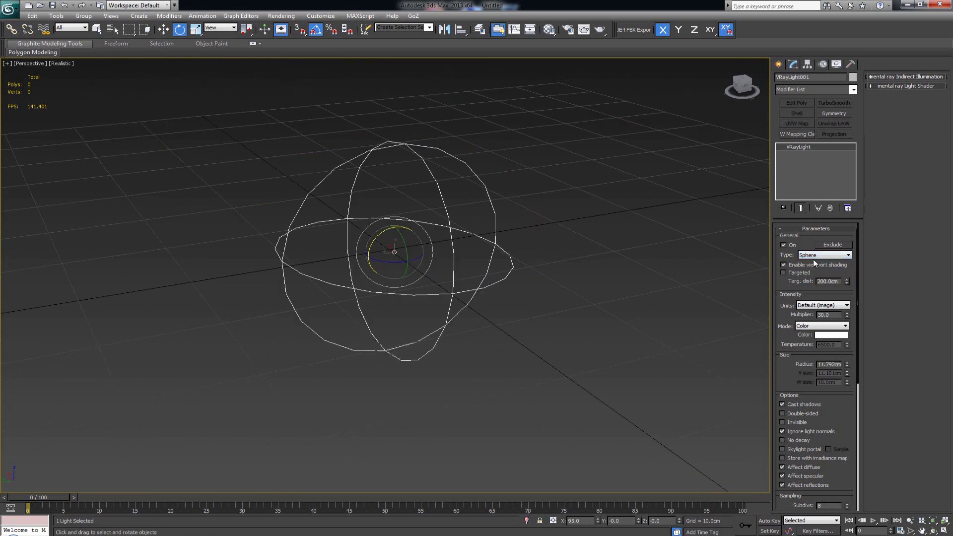
left_click(817, 255)
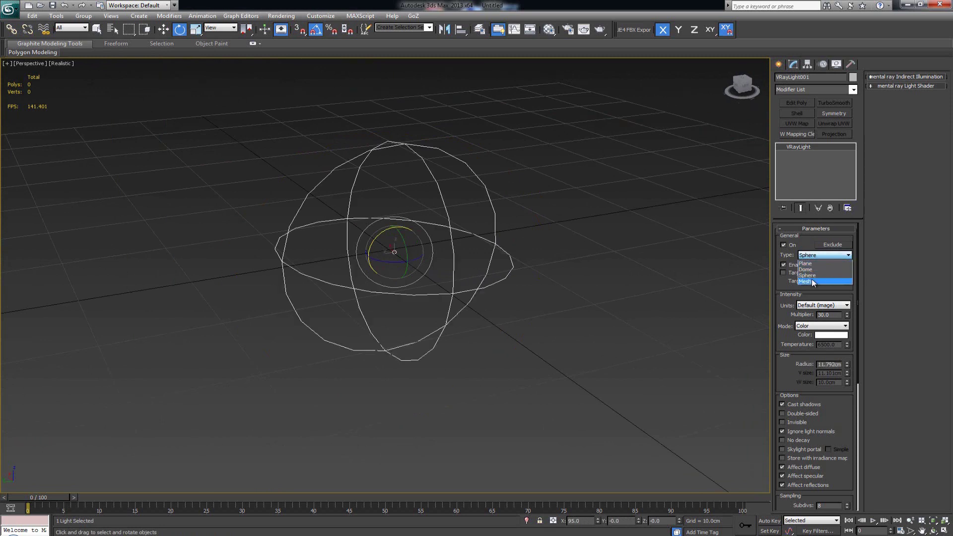
left_click(814, 282)
left_click(814, 256)
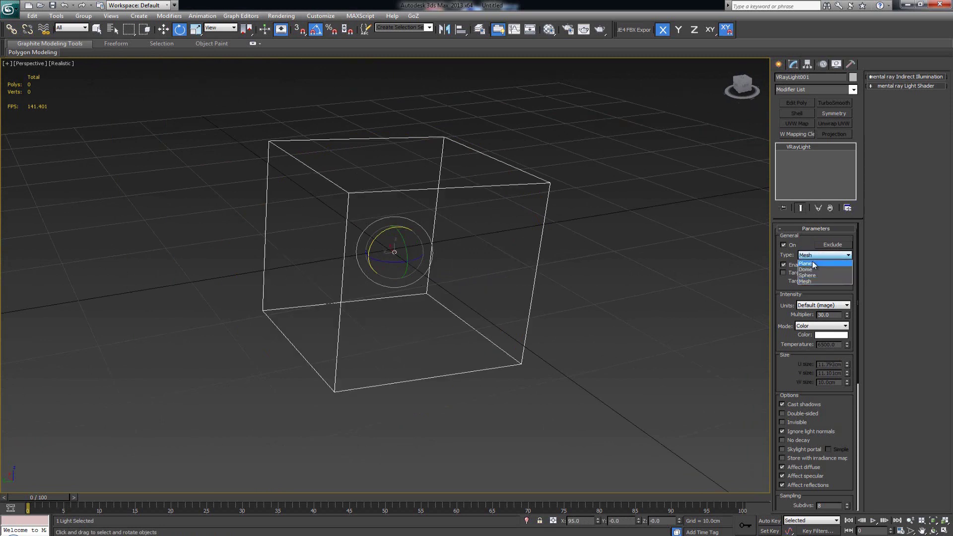
left_click(814, 264)
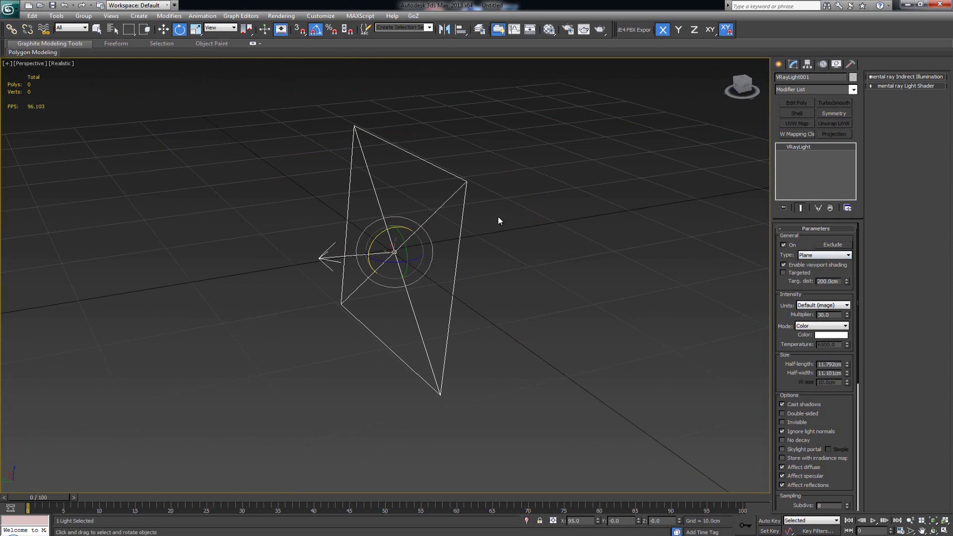
- Straighten the plane light by setting its rotation to 90 degrees about the X axis
middle_click_drag(499, 220, 470, 268)
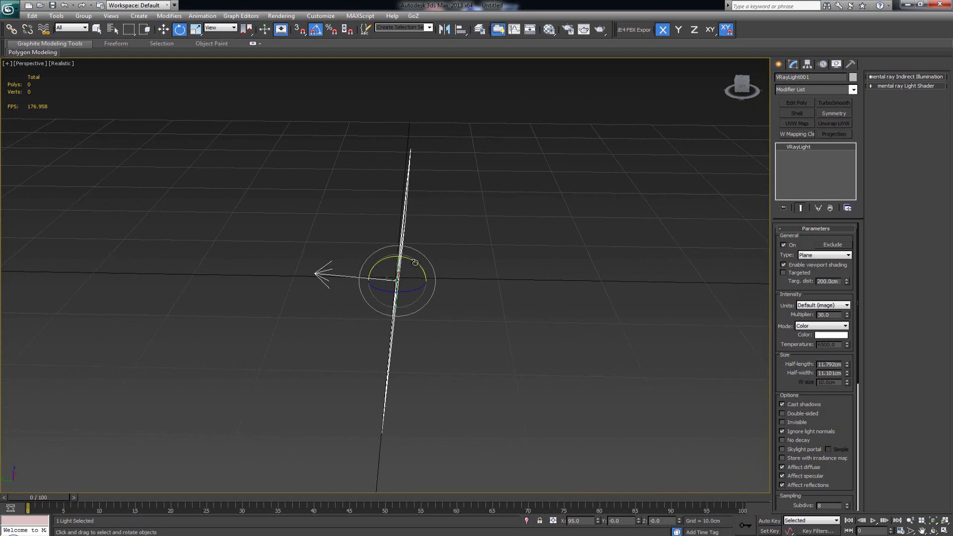
left_click_drag(412, 264, 437, 267)
key("ctrl+r")
right_click(437, 268)
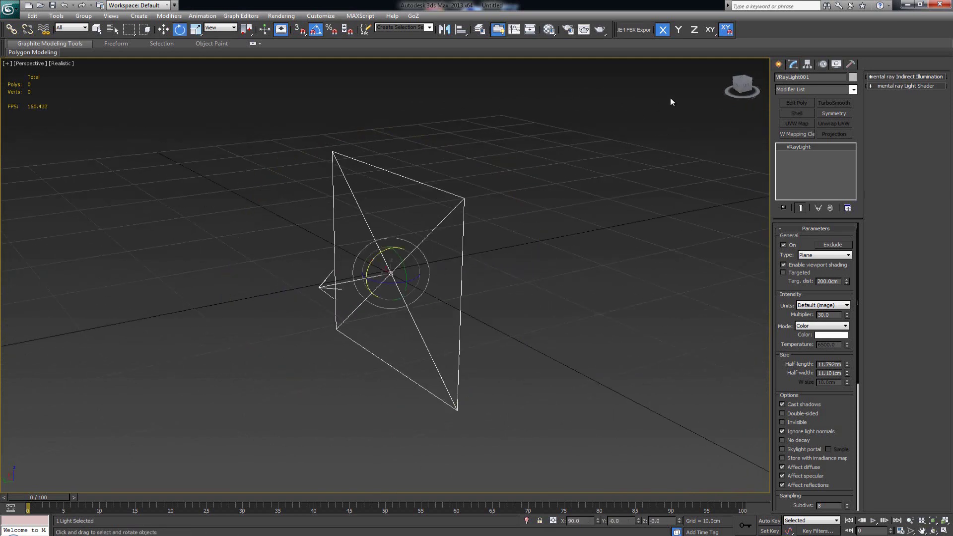
- Create a targeted VRayIES light beside the plane light, with its target placed near the plane light's lower corner
left_click(780, 65)
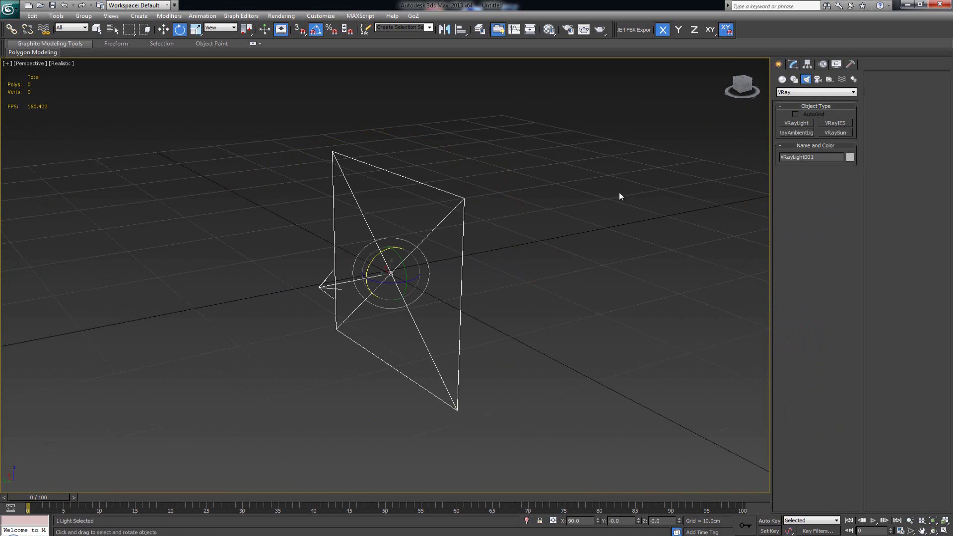
middle_click_drag(619, 196, 575, 168)
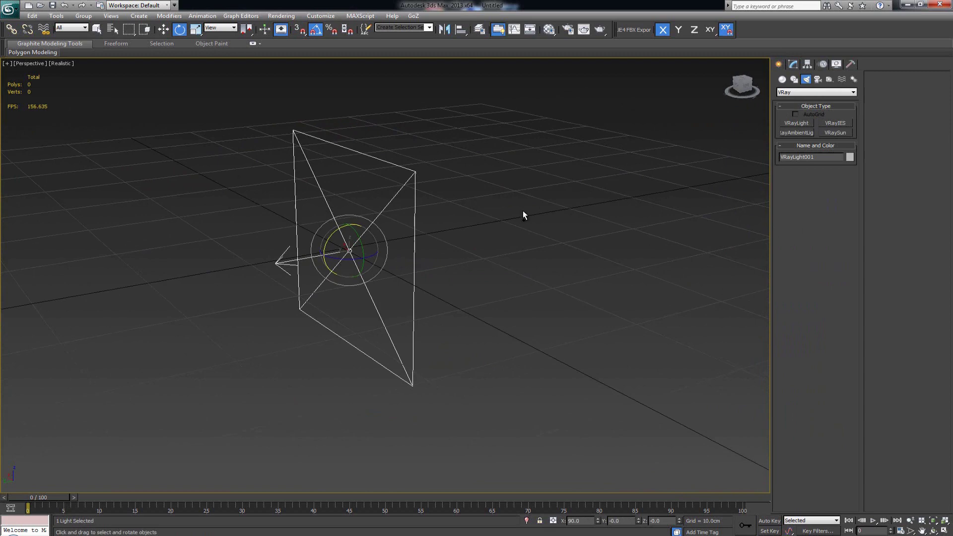
key("ctrl+r")
left_click_drag(522, 211, 440, 253)
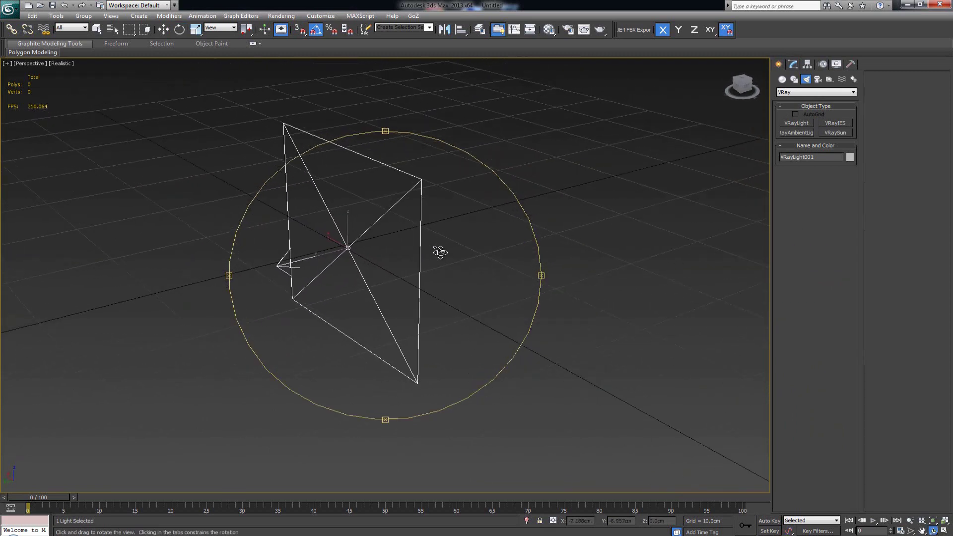
right_click(440, 253)
left_click(832, 122)
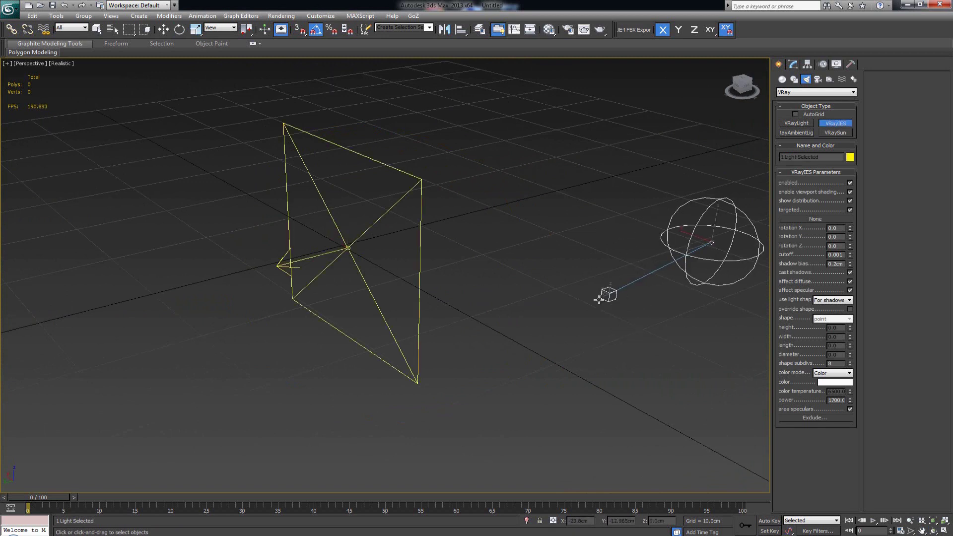
left_click_drag(599, 300, 452, 337)
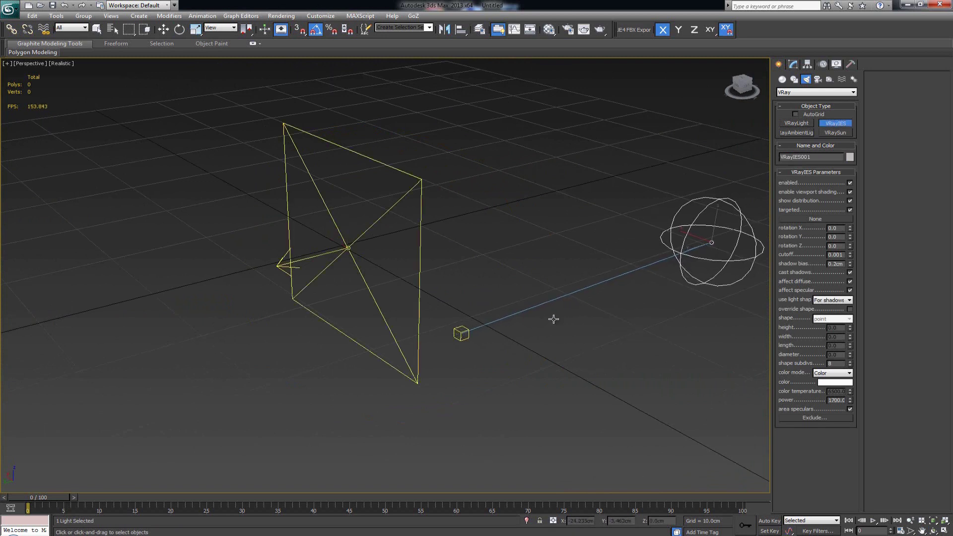
right_click(611, 295)
key("w")
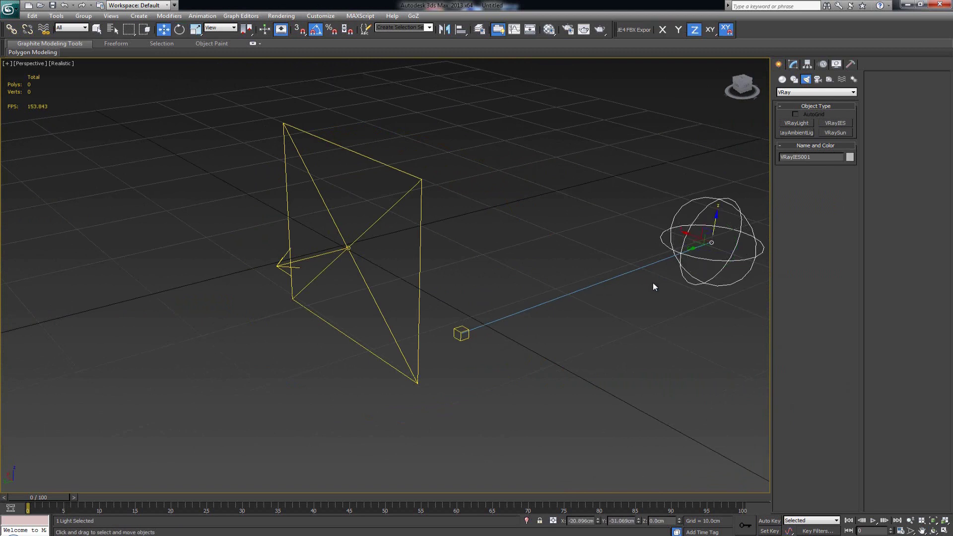
scroll(596, 303, "down", 3)
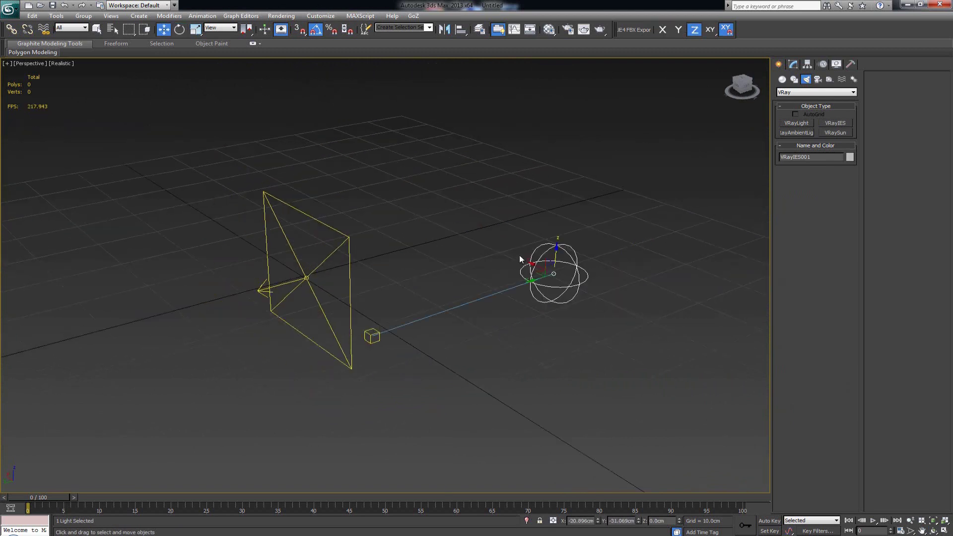
- Display the VRayIES light's modify parameters and delete both the VRayIES and the plane light with its target
left_click(794, 65)
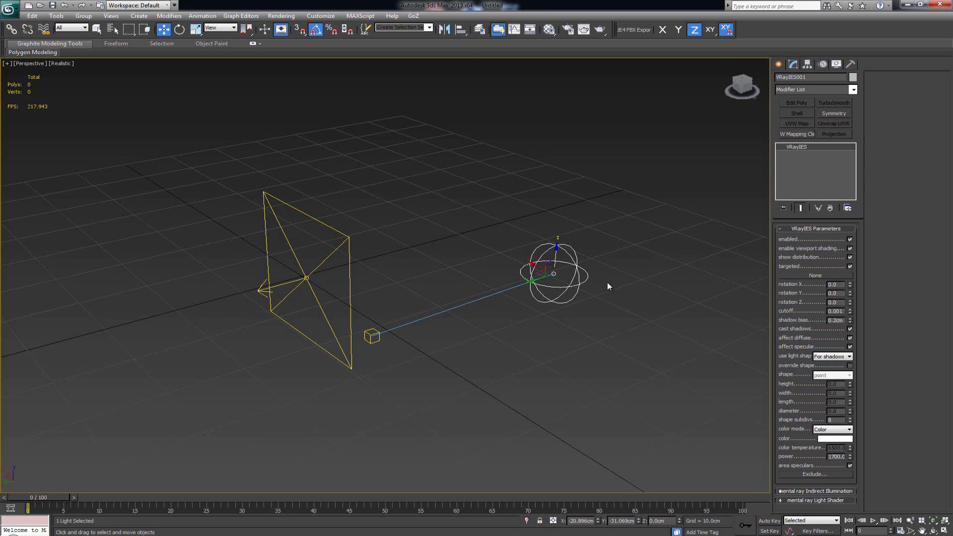
left_click_drag(631, 200, 319, 367)
key("Delete")
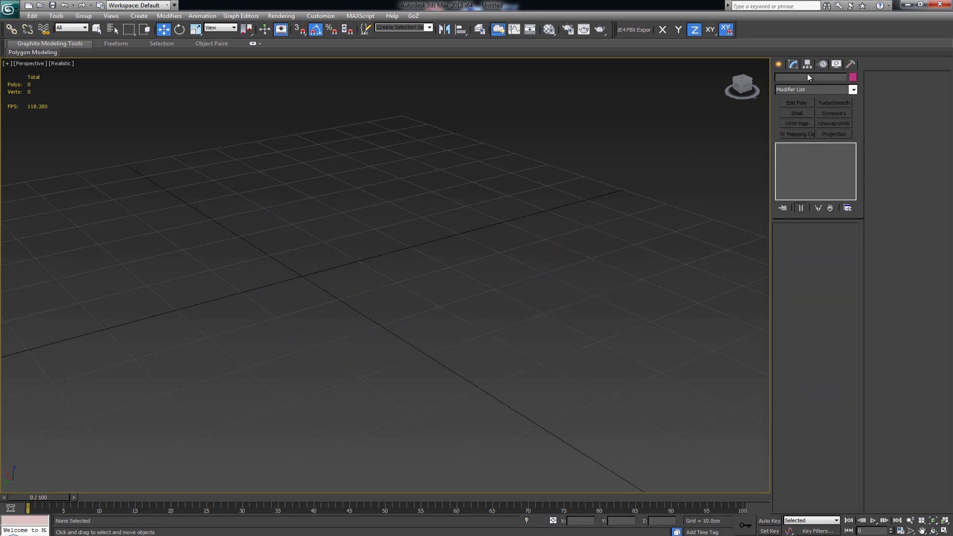
- Create a VRaySun with its target at the grid's centre and decline adding a VRaySky environment map
left_click(778, 64)
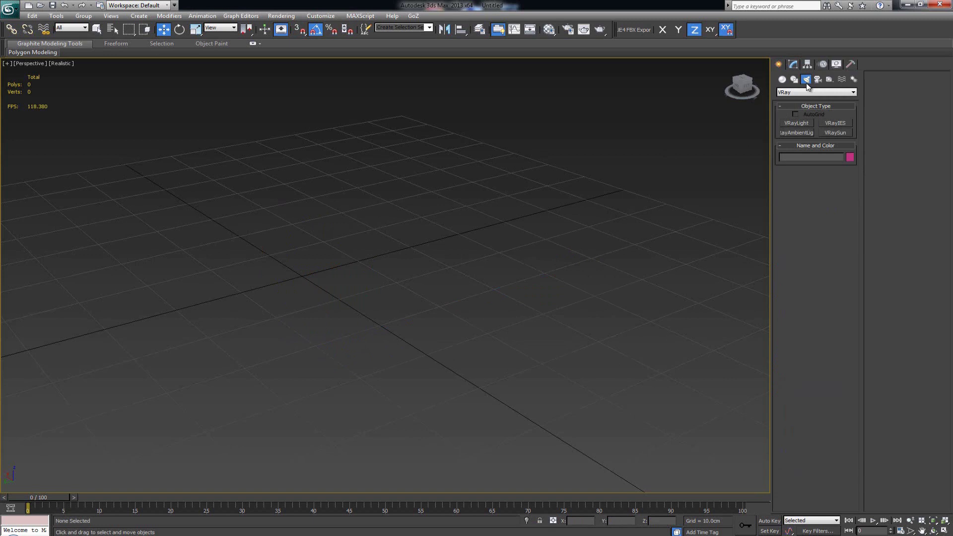
left_click(838, 133)
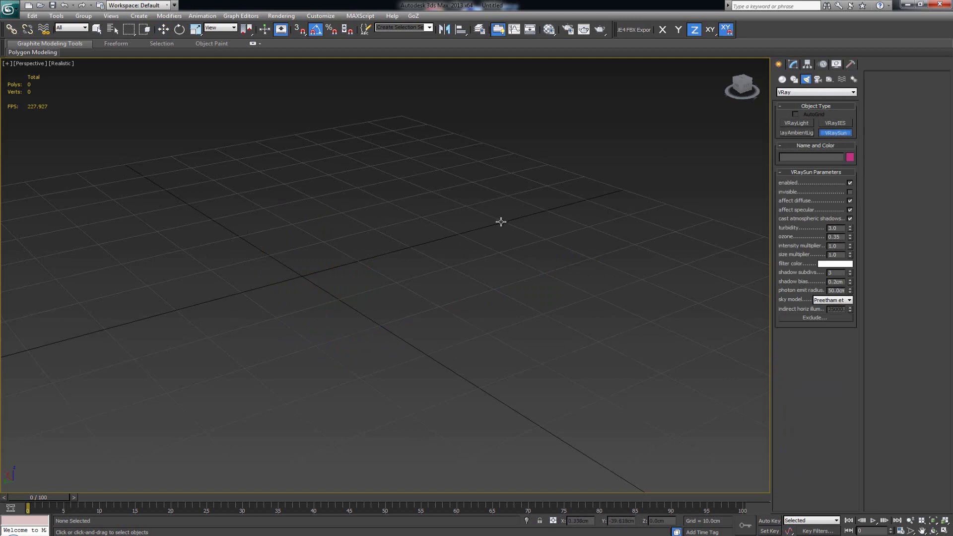
left_click_drag(501, 222, 309, 277)
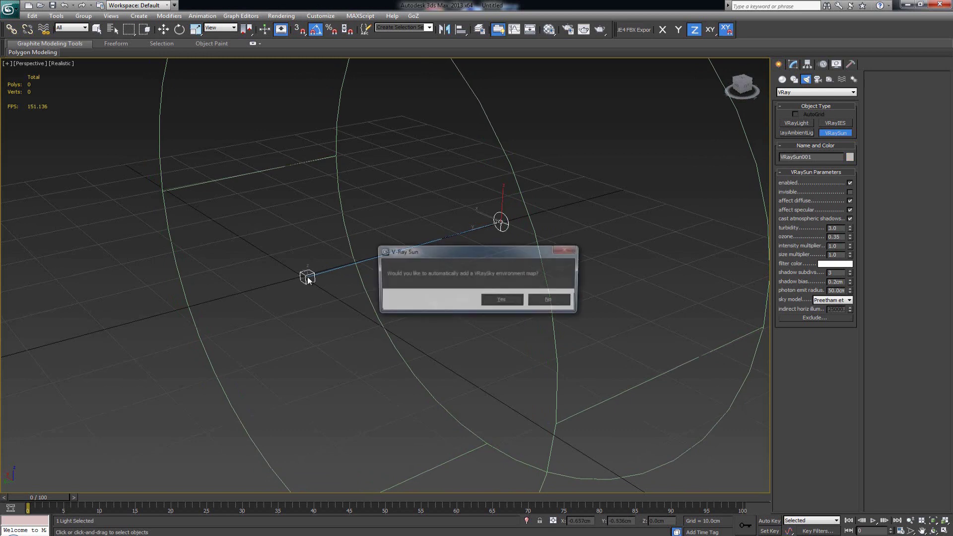
left_click_drag(469, 251, 138, 190)
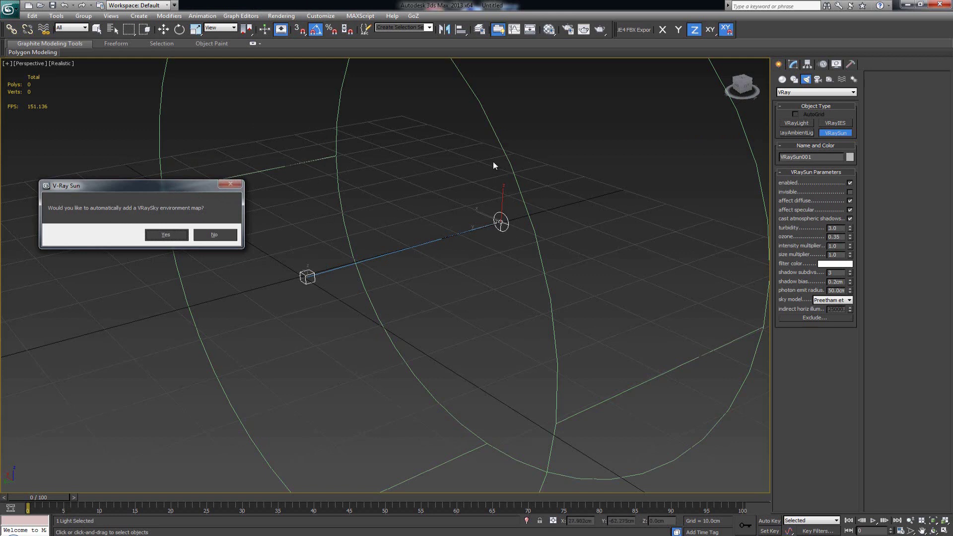
left_click(215, 234)
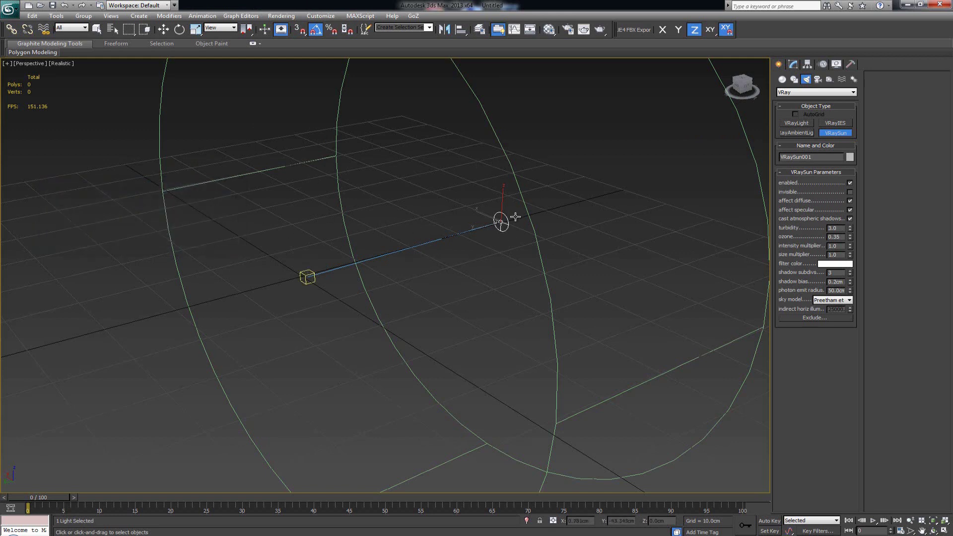
- Inspect the whole VRaySun outline and delete the sun from the scene
scroll(509, 235, "down", 3)
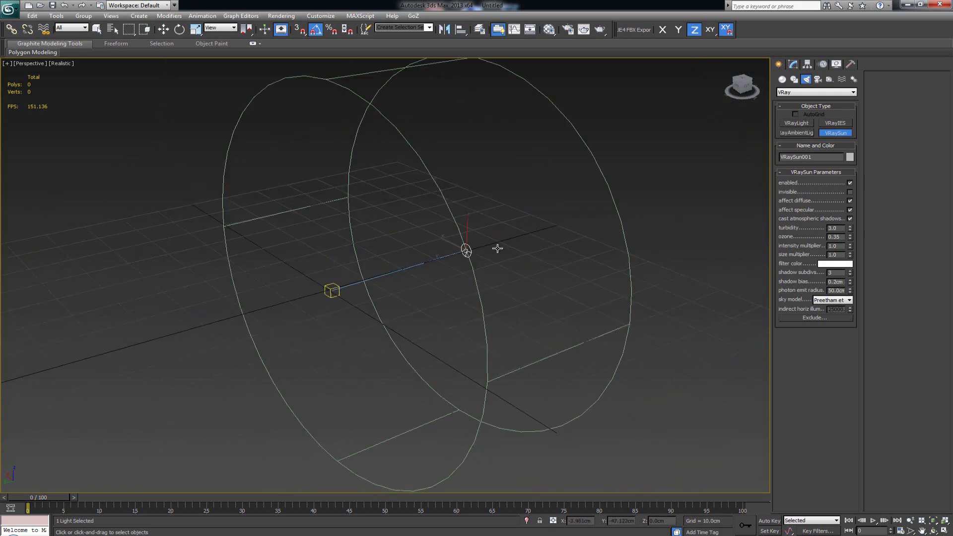
key("Delete")
key("w")
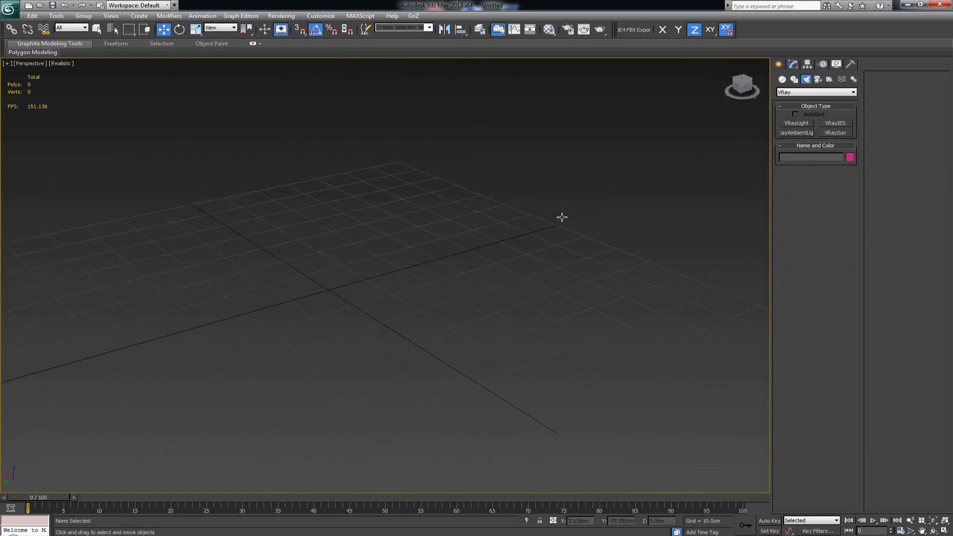
- Create a VRayPhysicalCamera aimed near the grid's centre with a target distance of about 54.3 cm, and delete it after viewing its cone
left_click(818, 80)
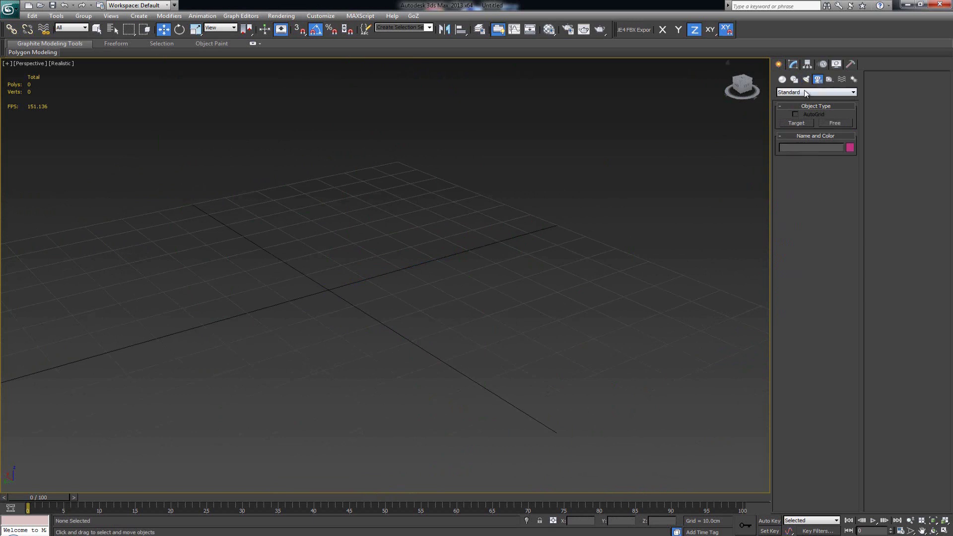
left_click(805, 92)
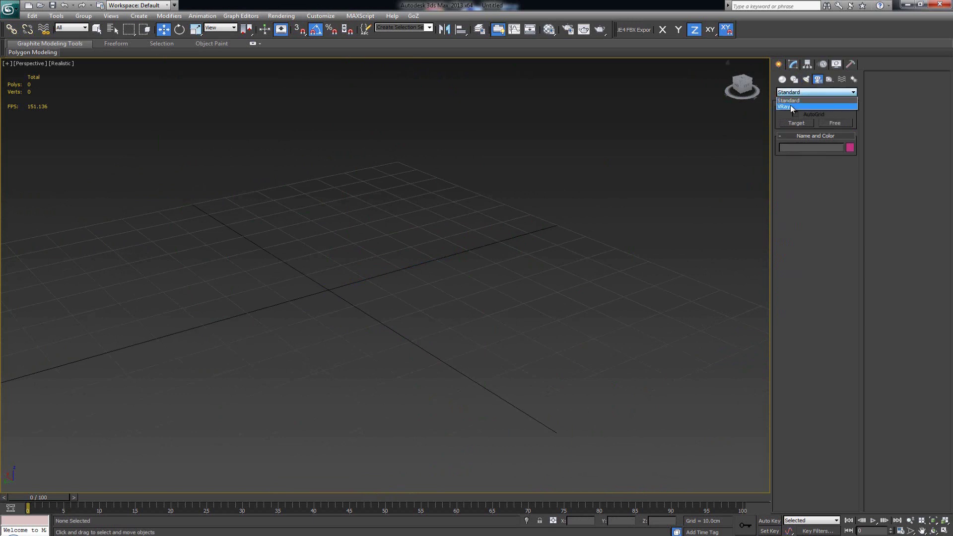
left_click(790, 106)
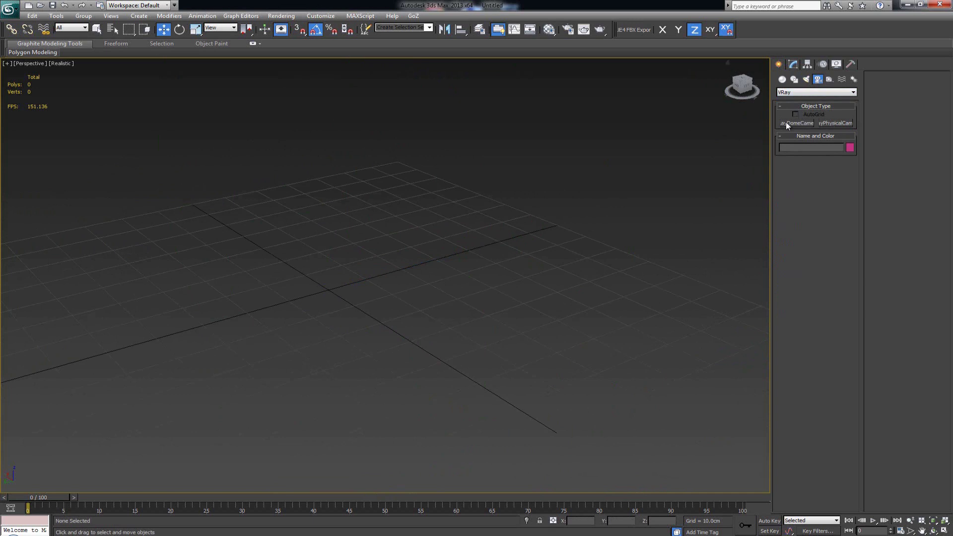
left_click(839, 124)
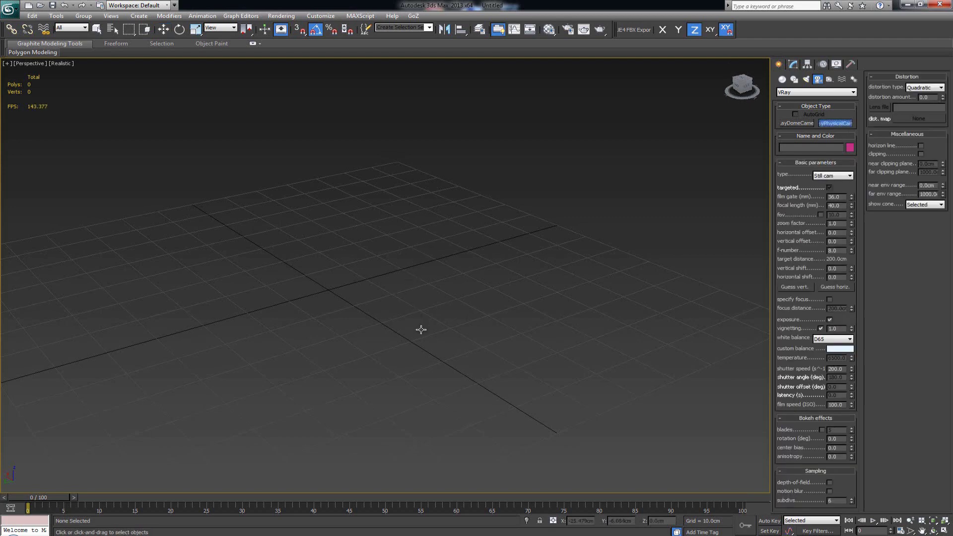
left_click_drag(441, 361, 305, 269)
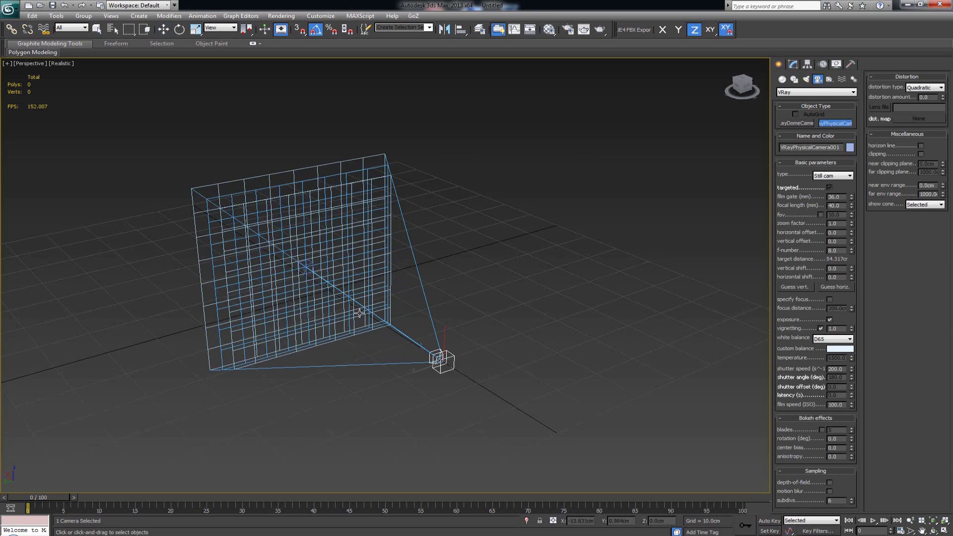
mouse_move(363, 322)
middle_mouse_down("alt")
mouse_move(387, 315)
mouse_move(375, 321)
middle_mouse_up("alt")
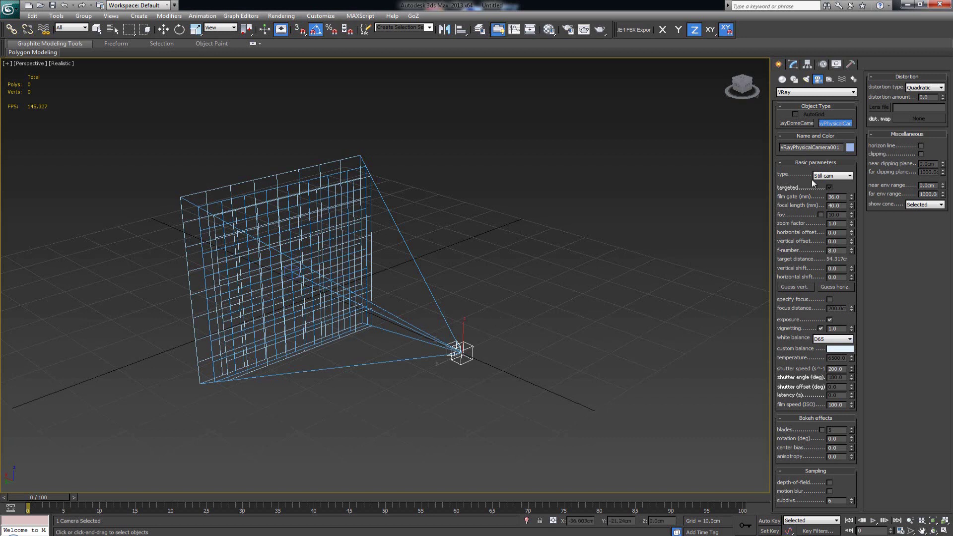
key("Delete")
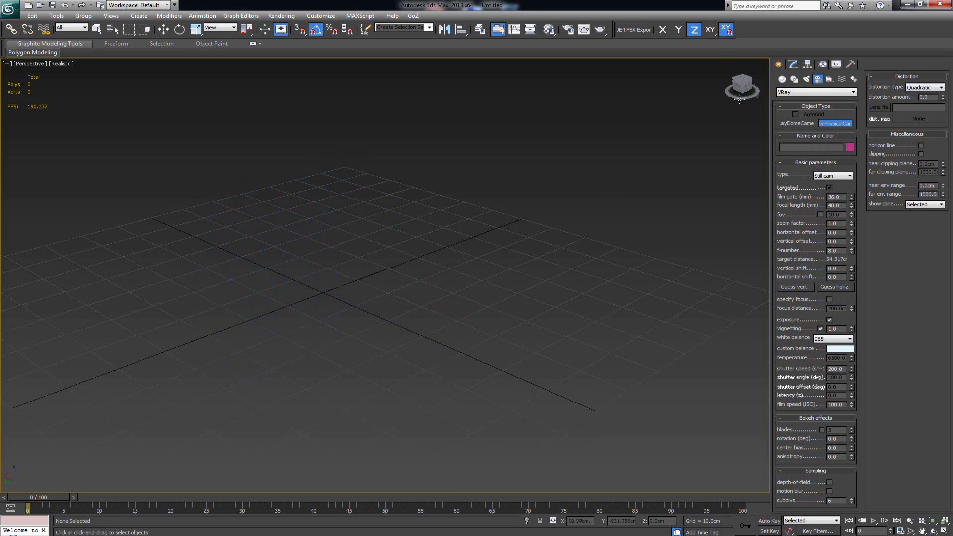
- Examine the V-Ray helper objects and the VRayLightMeter's parameters without placing one
left_click(829, 80)
left_click(817, 93)
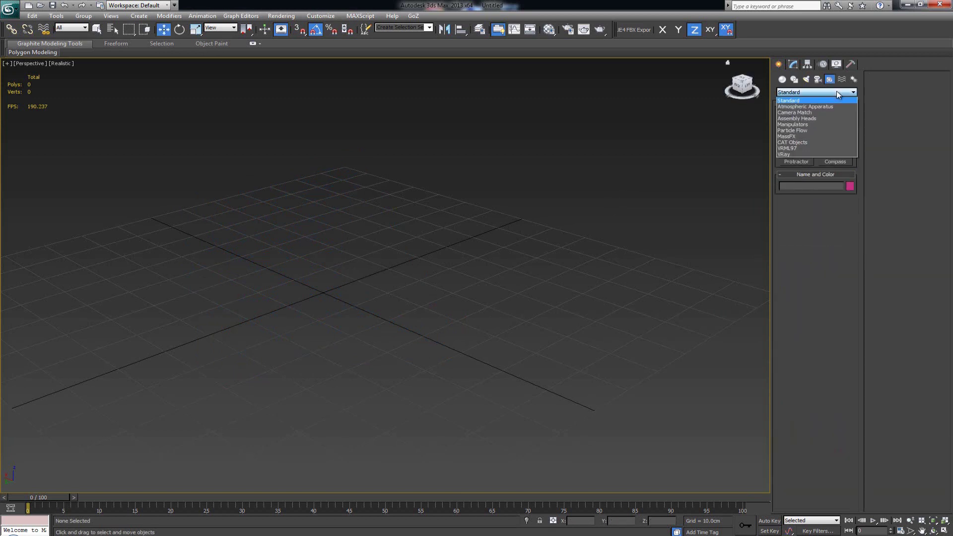
left_click(798, 155)
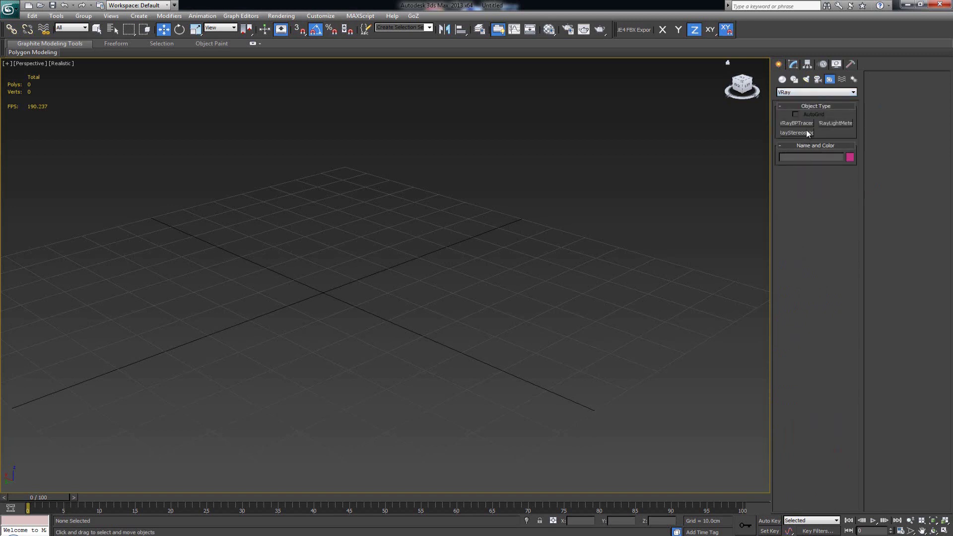
left_click(833, 124)
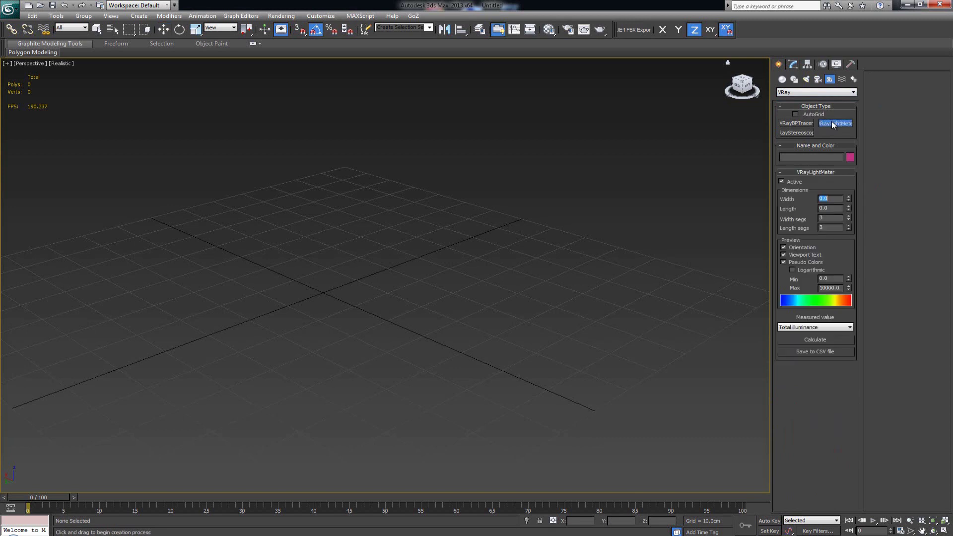
right_click(386, 304)
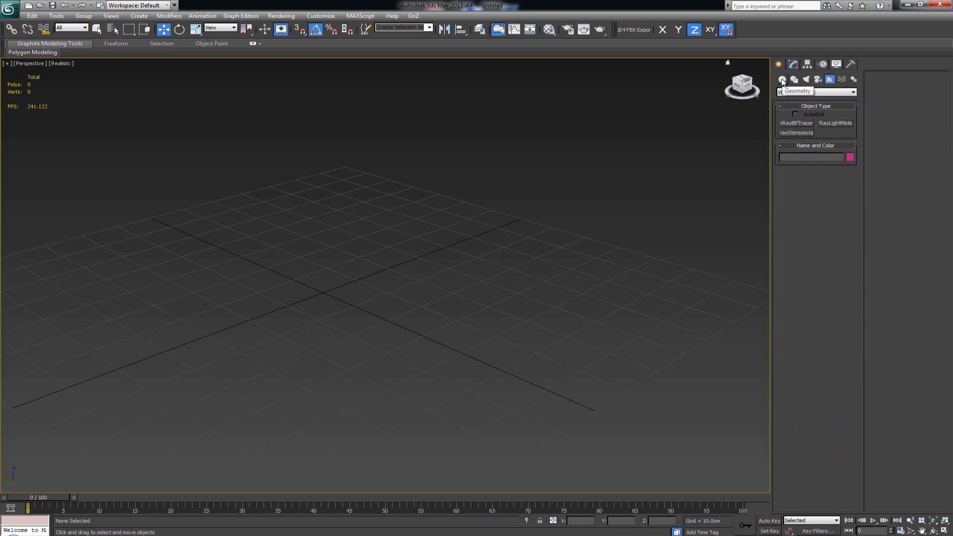
- Create a standard Teapot primitive at the grid's centre and show its edged faces
left_click(782, 80)
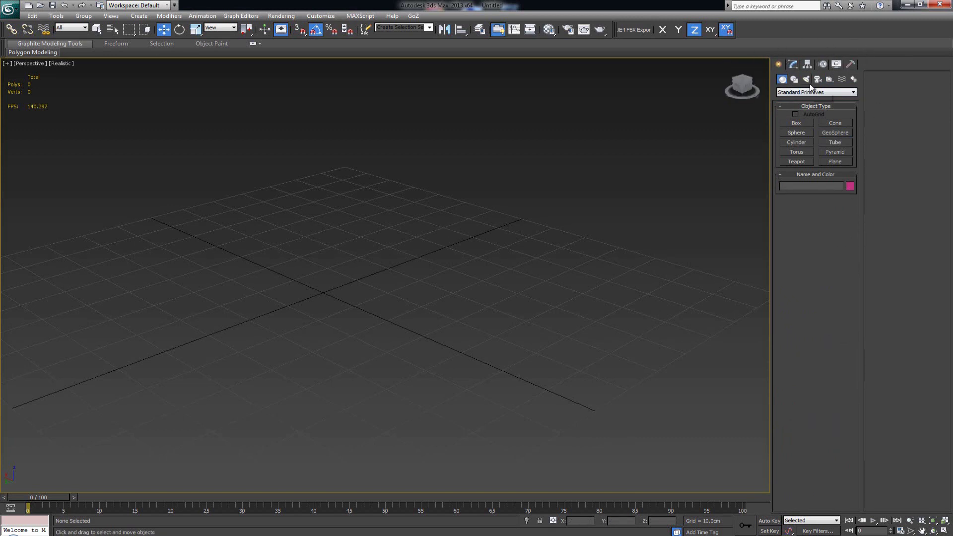
left_click(797, 162)
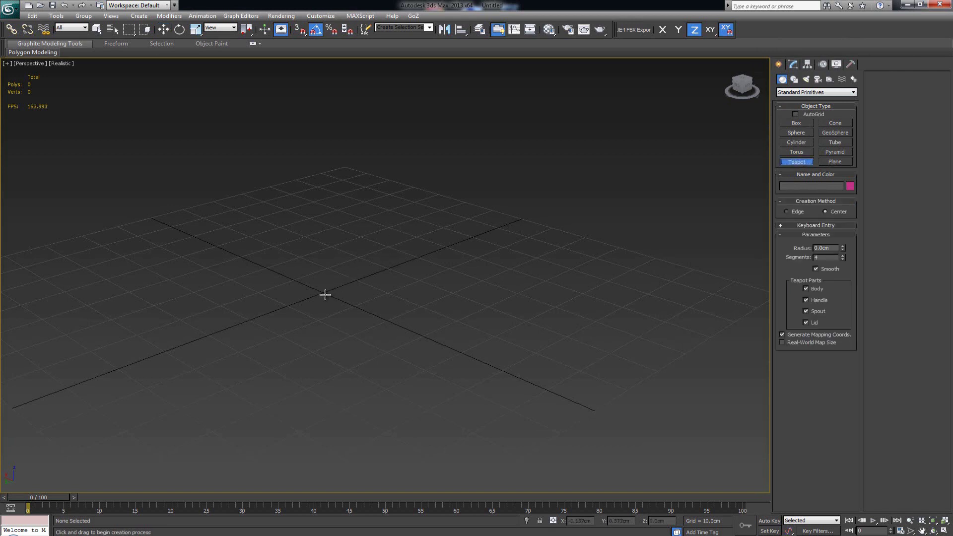
left_click_drag(323, 294, 342, 243)
key("w")
middle_click_drag(342, 244, 402, 301)
key("F4")
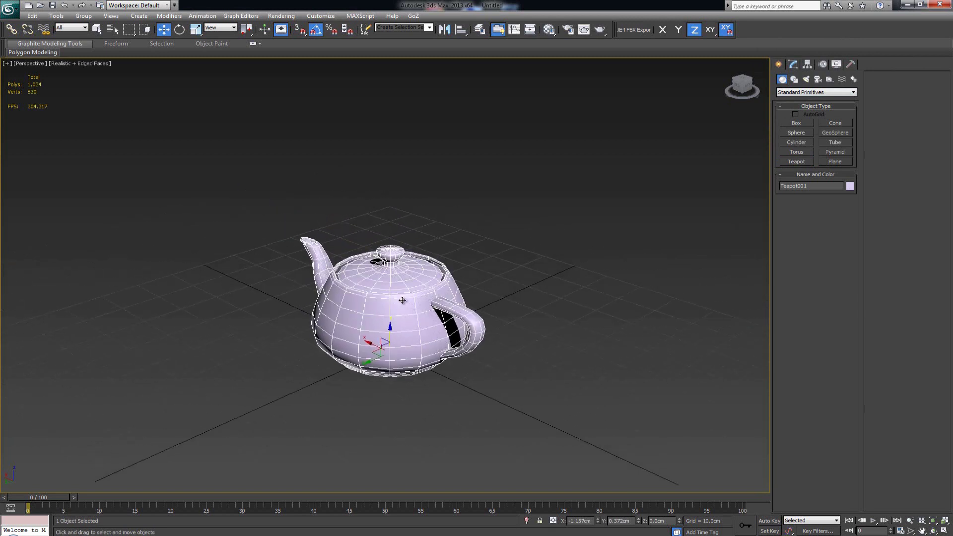
- Examine the V-Ray commands offered for the selected teapot, such as V-Ray properties and V-Ray mesh export, and view it from another angle
right_click(402, 300)
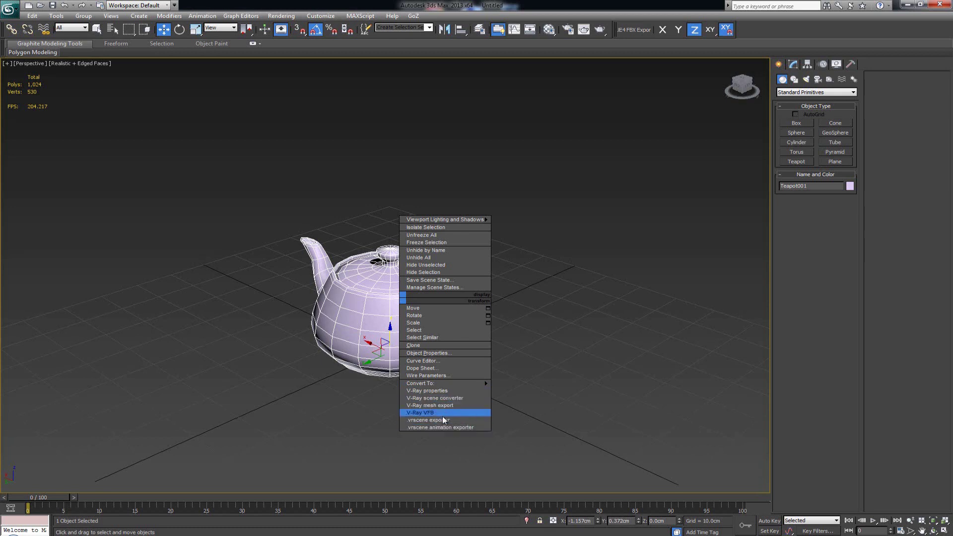
left_click(367, 337)
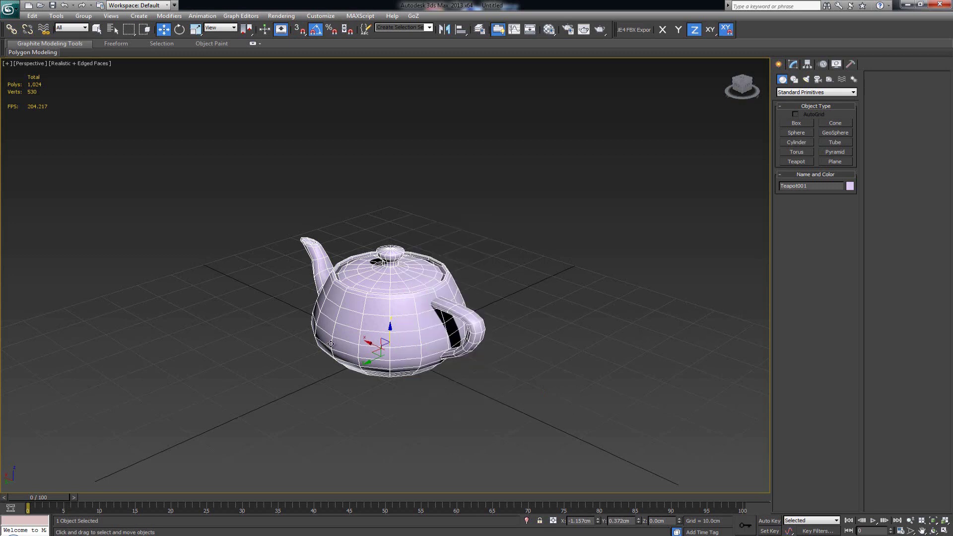
middle_click_drag(373, 342, 396, 345, "alt")
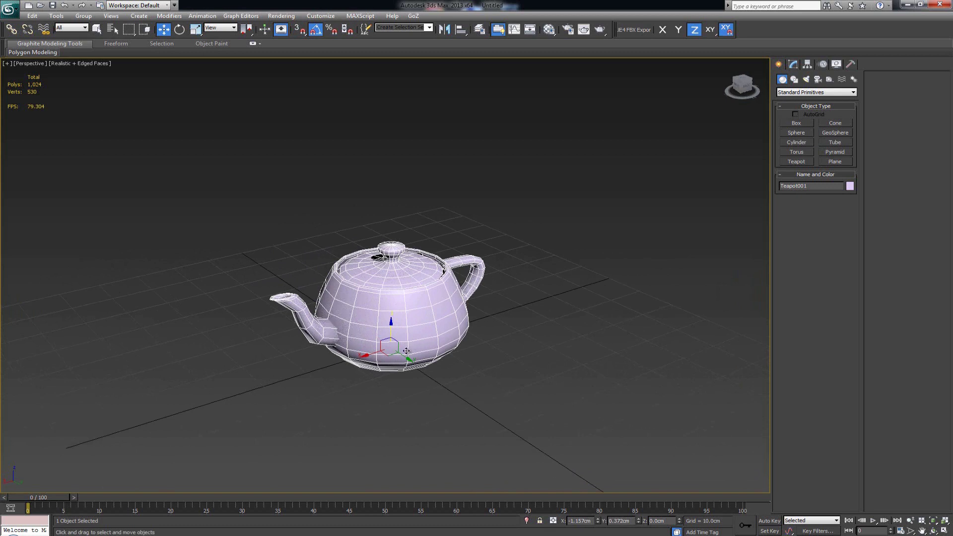
middle_click_drag(412, 280, 433, 289)
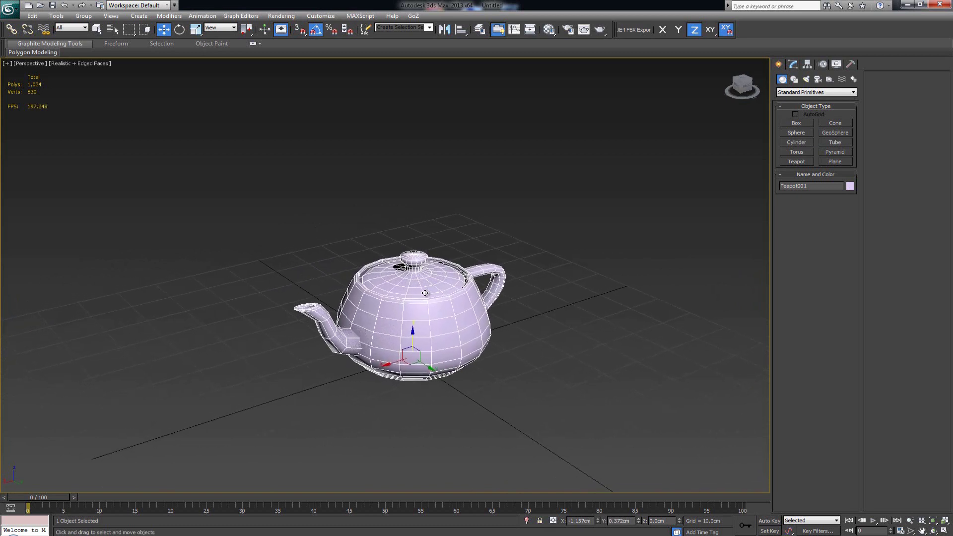